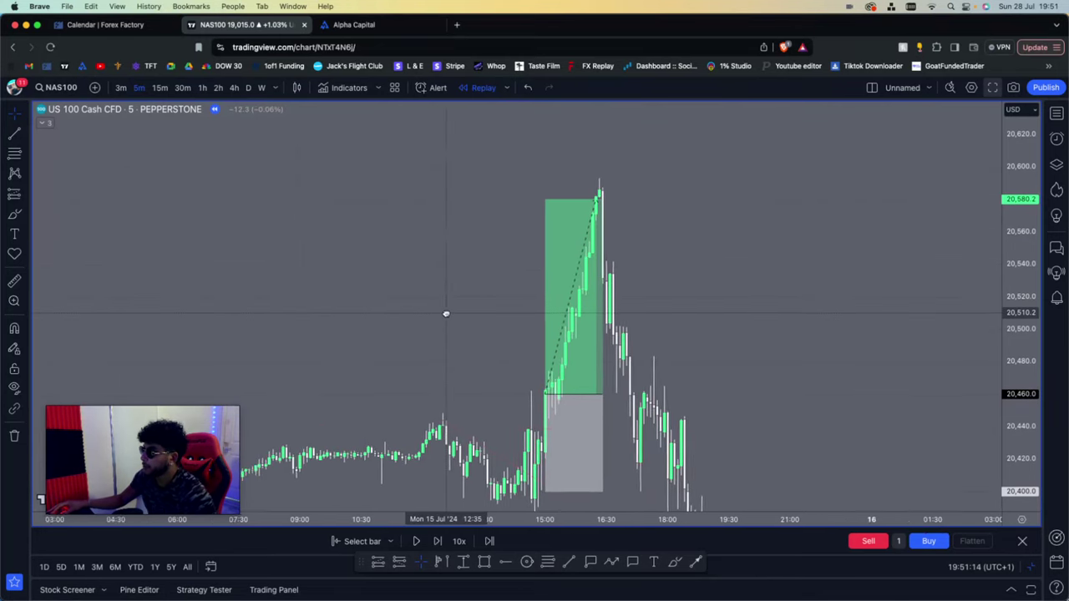
# Switch the NAS100 chart to the daily timeframe and examine the early-July candles leading up to 15 July
pyautogui.scroll(2, 445, 313)
pyautogui.moveTo(570, 326); pyautogui.dragTo(457, 365)
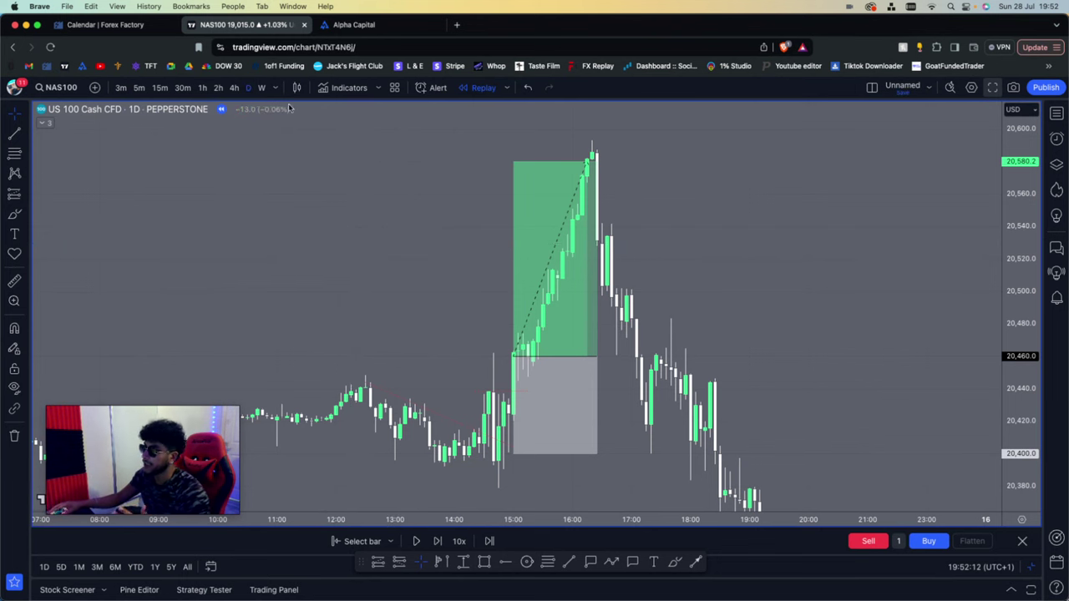
pyautogui.click(248, 88)
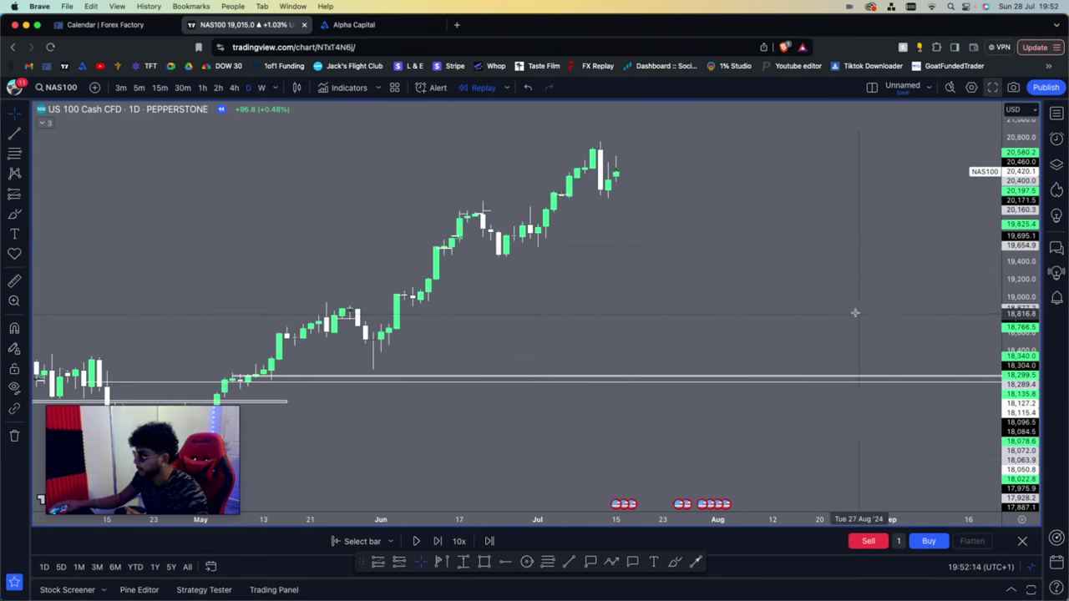
pyautogui.scroll(3, 827, 311)
pyautogui.moveTo(477, 200); pyautogui.dragTo(590, 255)
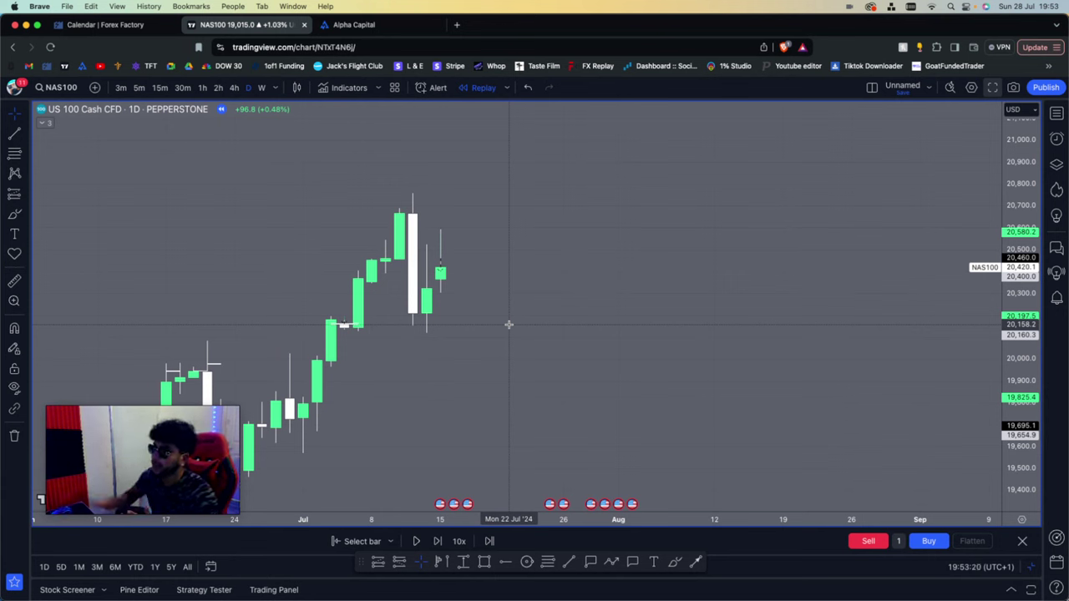
pyautogui.hscroll(-5, 611, 298)
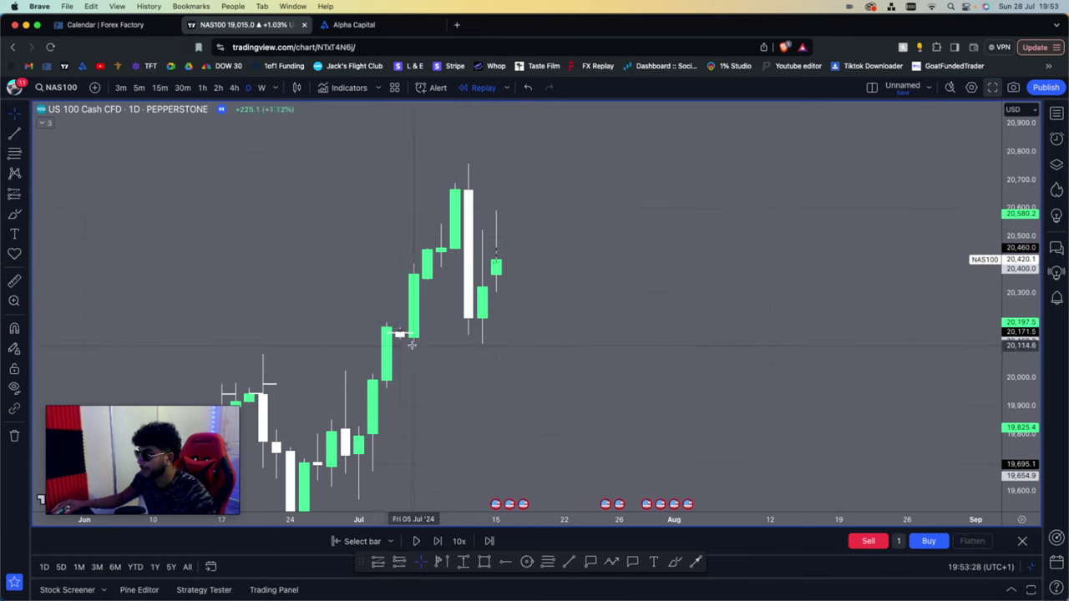
pyautogui.moveTo(401, 333)
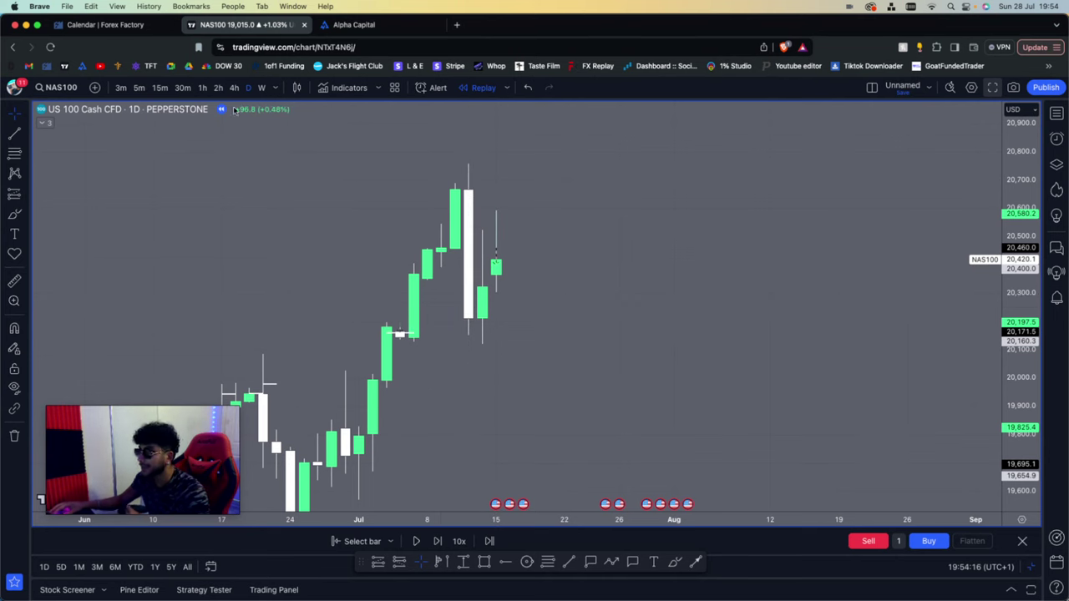
# Switch the chart to the 1-hour timeframe and examine the price swings from 11 to 15 July
pyautogui.write('60')
pyautogui.press('Return')
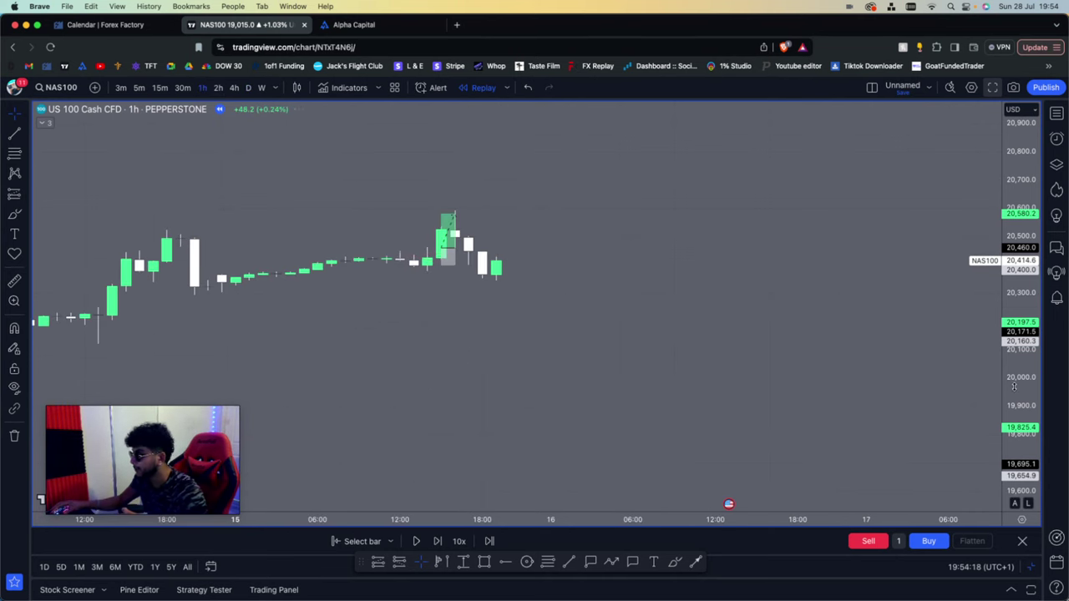
pyautogui.scroll(-3, 931, 361)
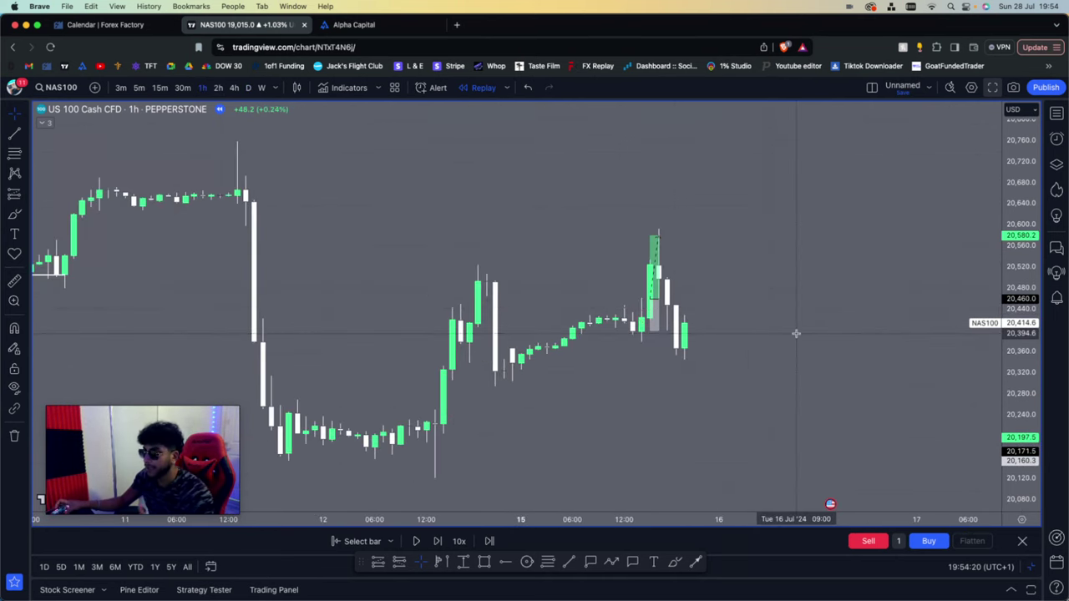
pyautogui.hscroll(-3, 794, 334)
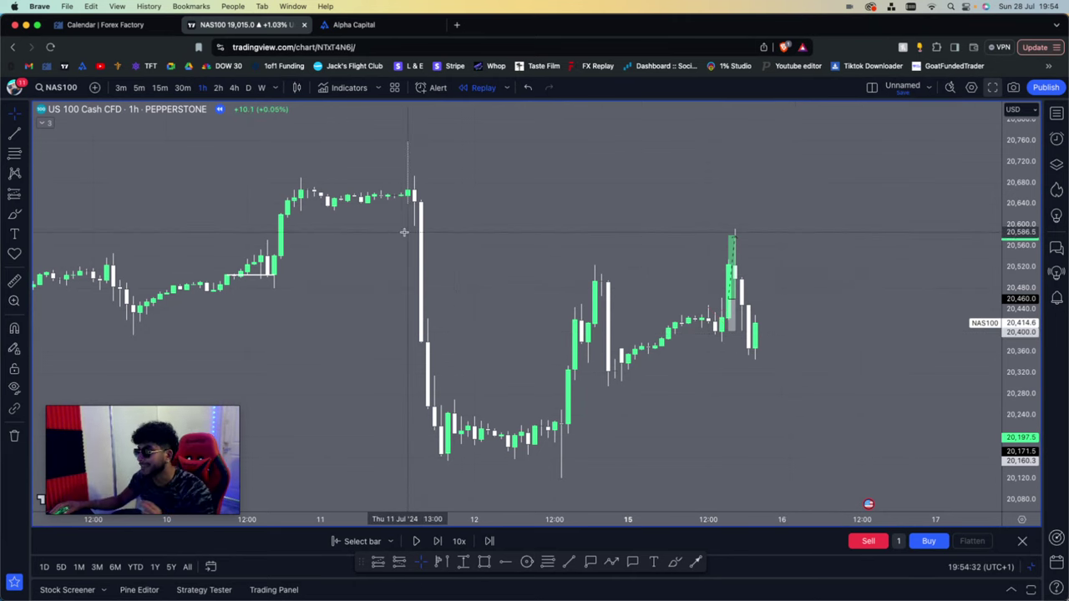
pyautogui.scroll(3, 403, 232)
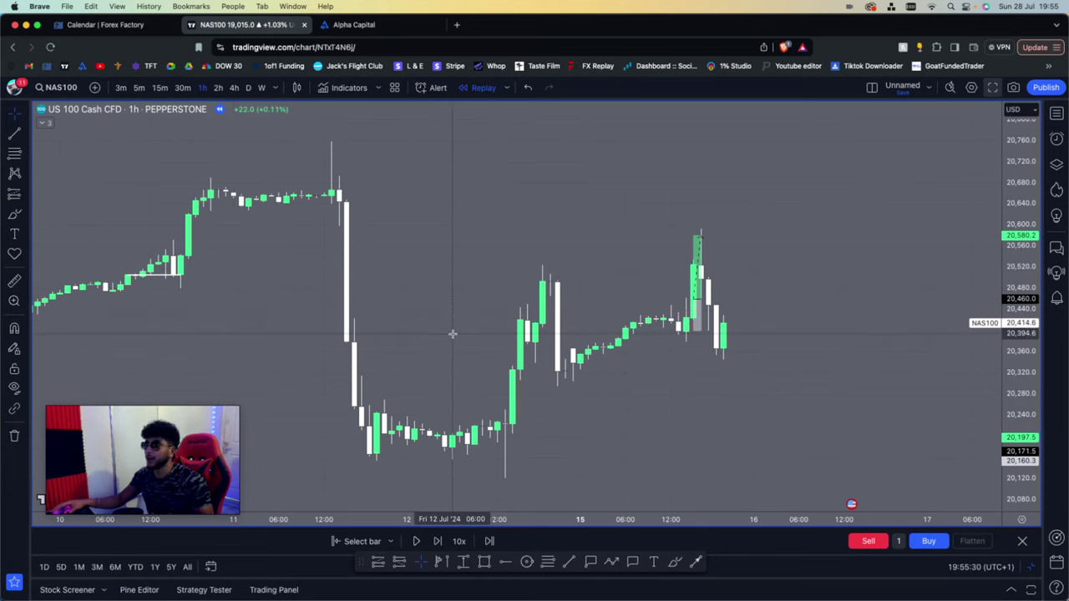
pyautogui.scroll(-1, 449, 337)
pyautogui.scroll(1, 423, 359)
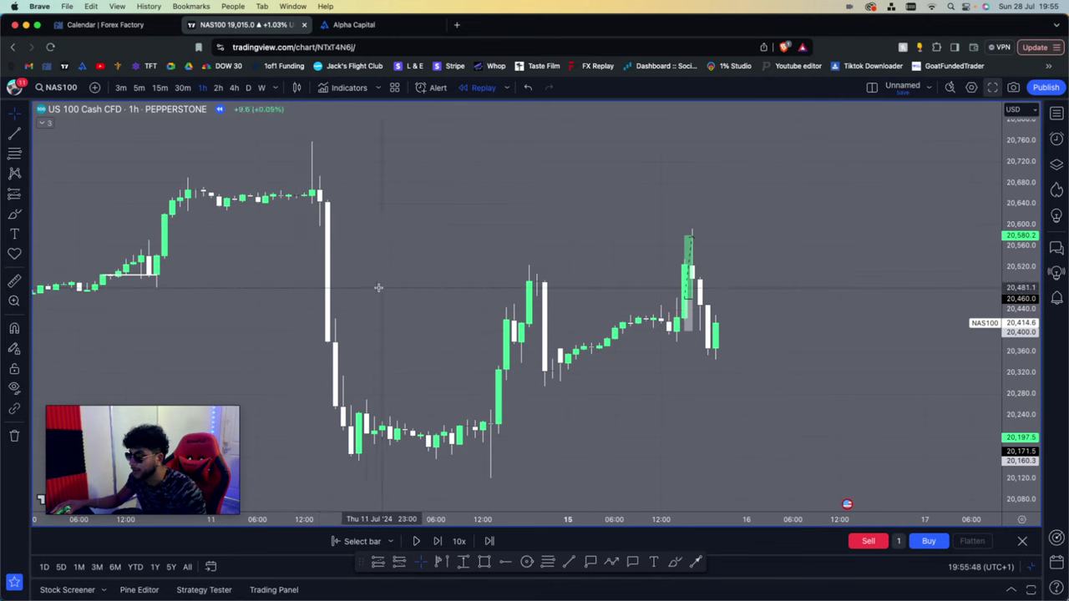
pyautogui.scroll(3, 416, 335)
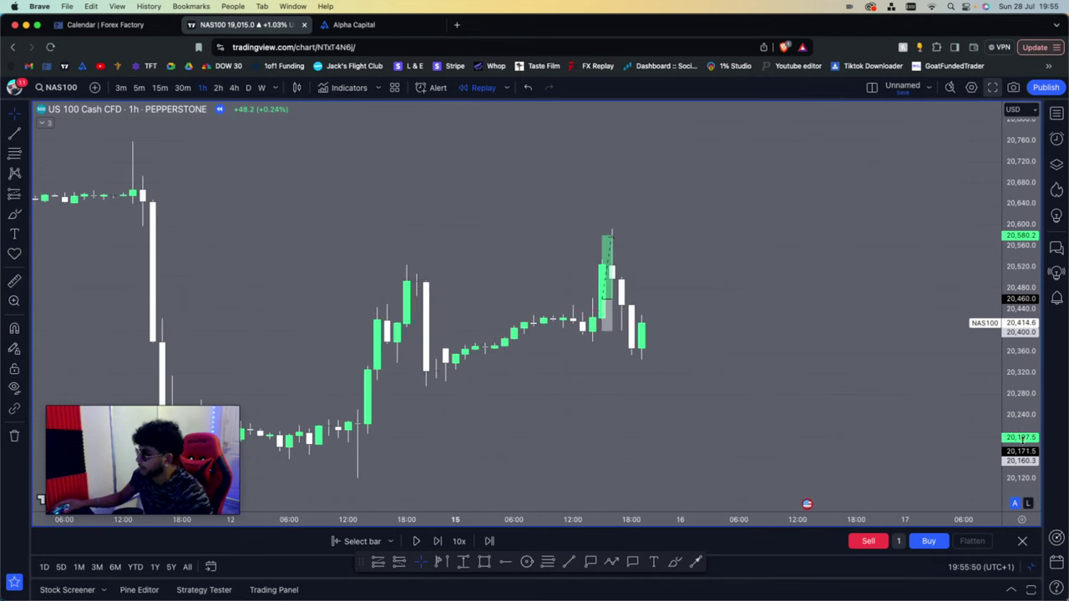
pyautogui.scroll(2, 592, 325)
pyautogui.scroll(-2, 597, 330)
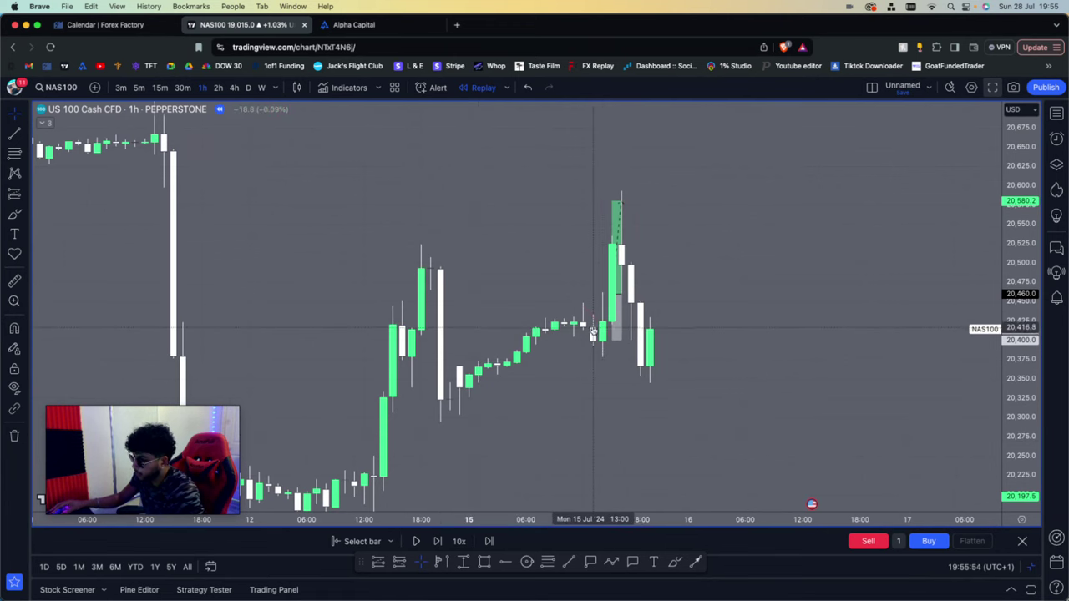
# Brush over the 12 July rally, try a horizontal stroke at its high near 20,522, and undo that stroke
pyautogui.click(674, 562)
pyautogui.moveTo(361, 482); pyautogui.dragTo(412, 264)
pyautogui.moveTo(131, 245); pyautogui.dragTo(658, 245)
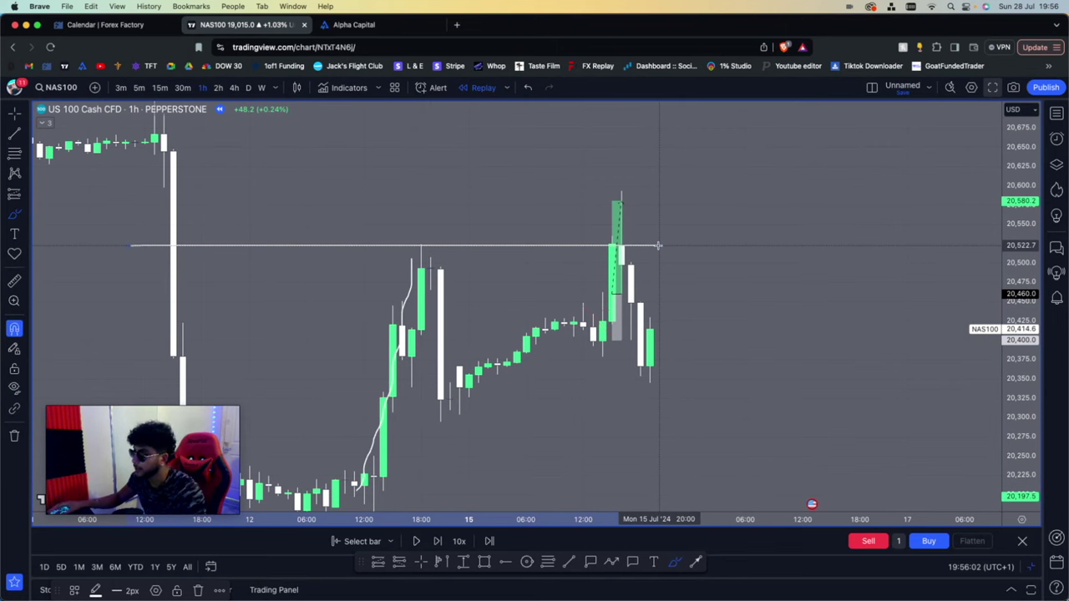
pyautogui.press('super+z')
# Brush over the pullback and 15 July recovery, circle the candles before the trade, and undo all the brush strokes
pyautogui.moveTo(421, 250)
pyautogui.mouseDown()
pyautogui.moveTo(481, 409)
pyautogui.moveTo(497, 346)
pyautogui.moveTo(505, 355)
pyautogui.moveTo(524, 320)
pyautogui.moveTo(561, 338)
pyautogui.moveTo(582, 290)
pyautogui.mouseUp()
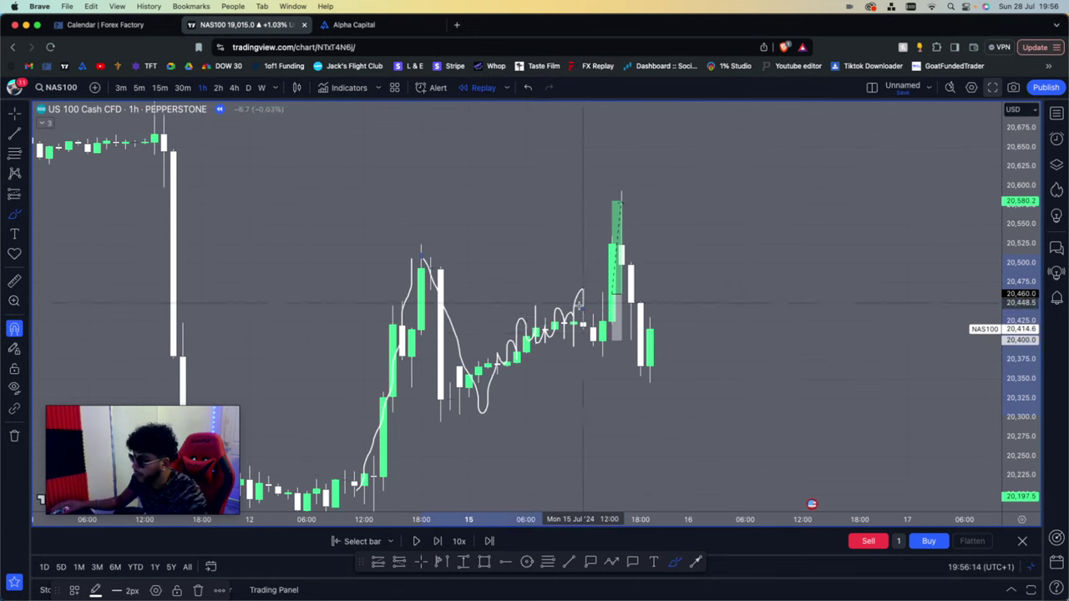
pyautogui.press('super+z')
pyautogui.moveTo(591, 309)
pyautogui.mouseDown()
pyautogui.moveTo(573, 297)
pyautogui.moveTo(612, 322)
pyautogui.moveTo(591, 351)
pyautogui.moveTo(591, 334)
pyautogui.mouseUp()
pyautogui.press('super+z')
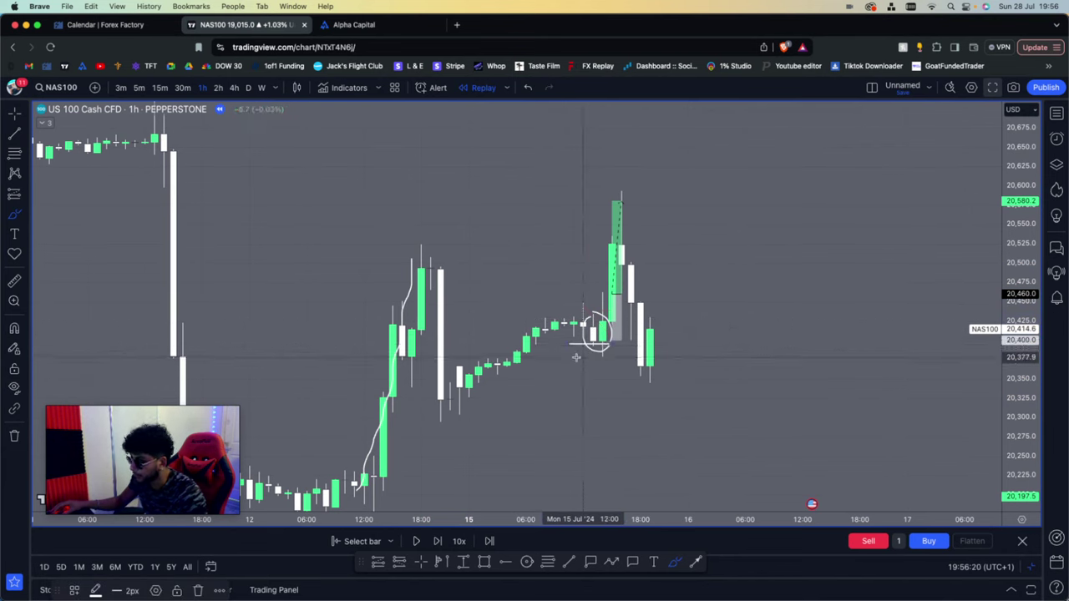
pyautogui.press('super+z')
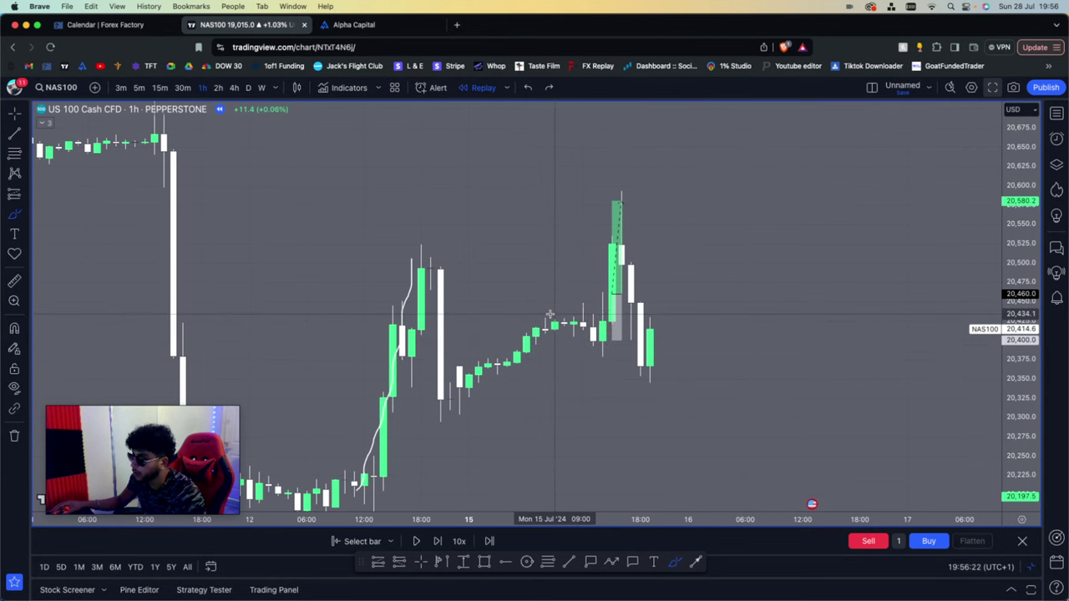
pyautogui.moveTo(534, 313); pyautogui.dragTo(558, 314)
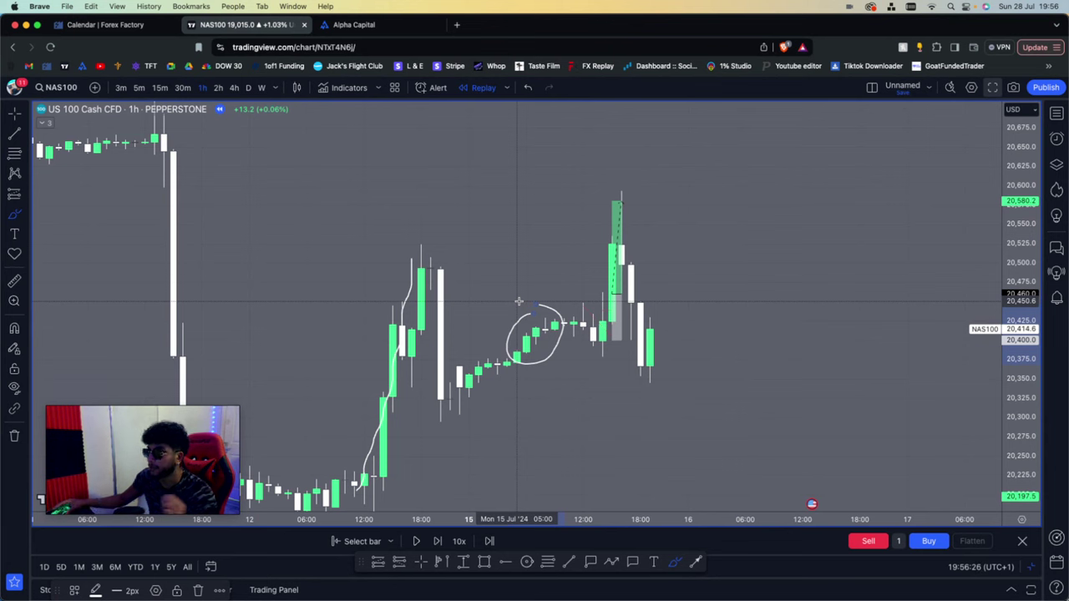
pyautogui.press('super+z')
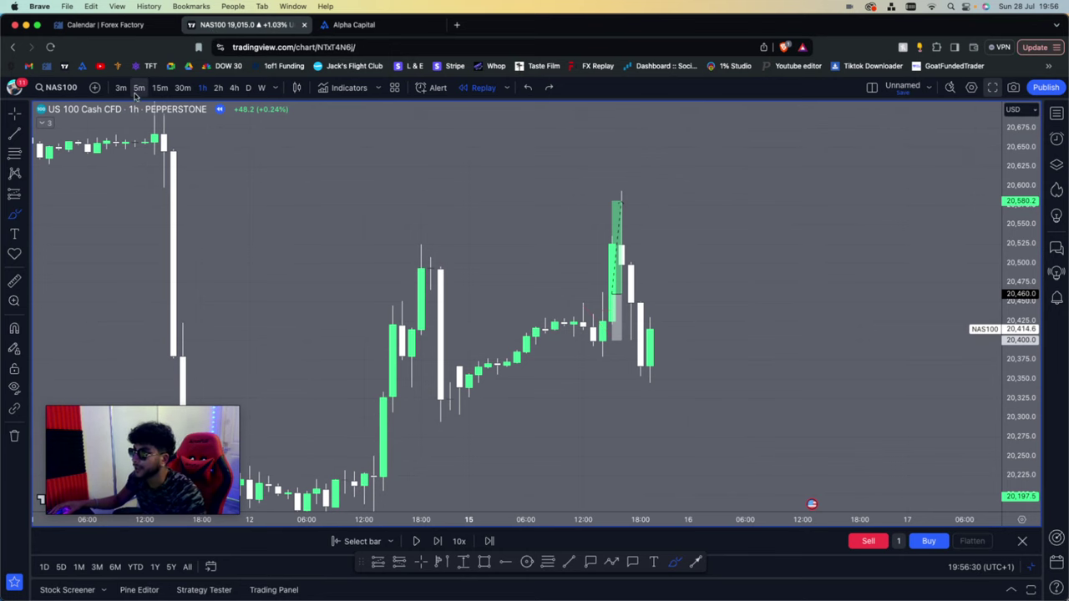
# Check the 12 to 15 July swings on the 15-minute timeframe and return to the 1-hour chart
pyautogui.click(138, 87)
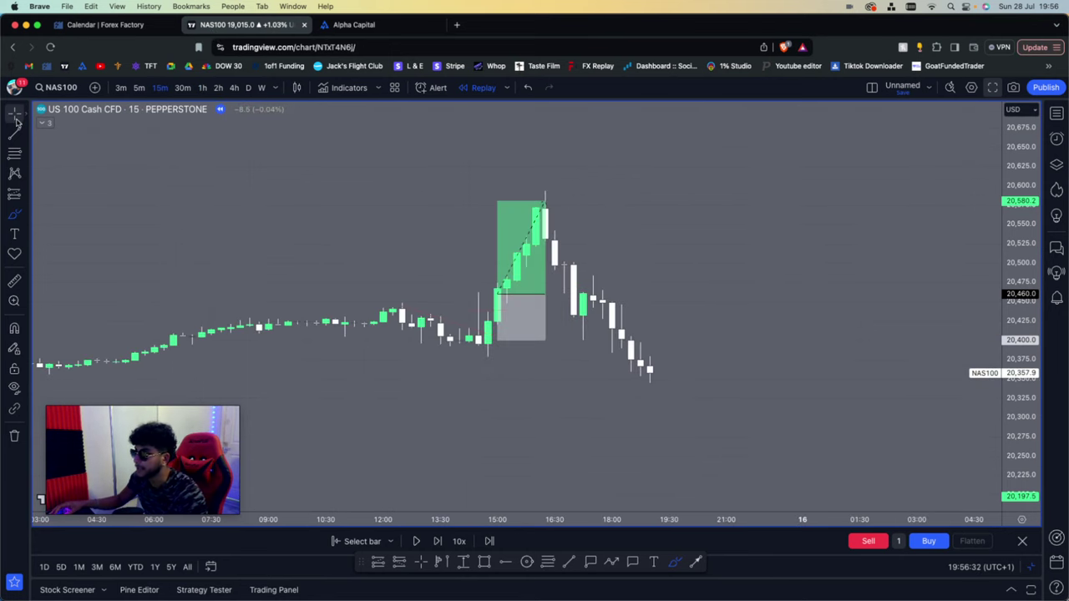
pyautogui.scroll(-5, 740, 239)
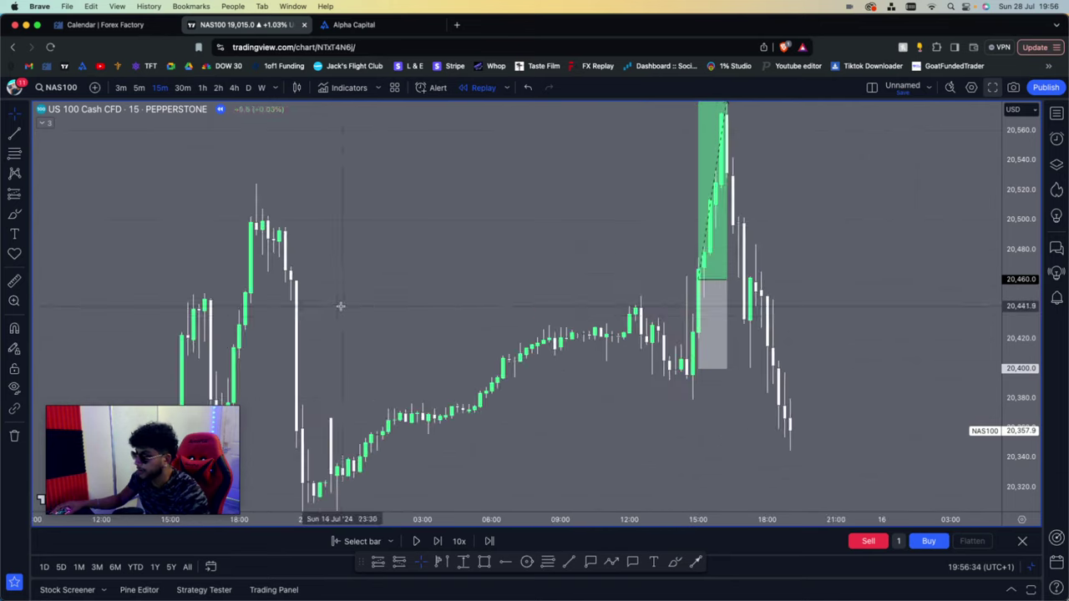
pyautogui.scroll(2, 621, 281)
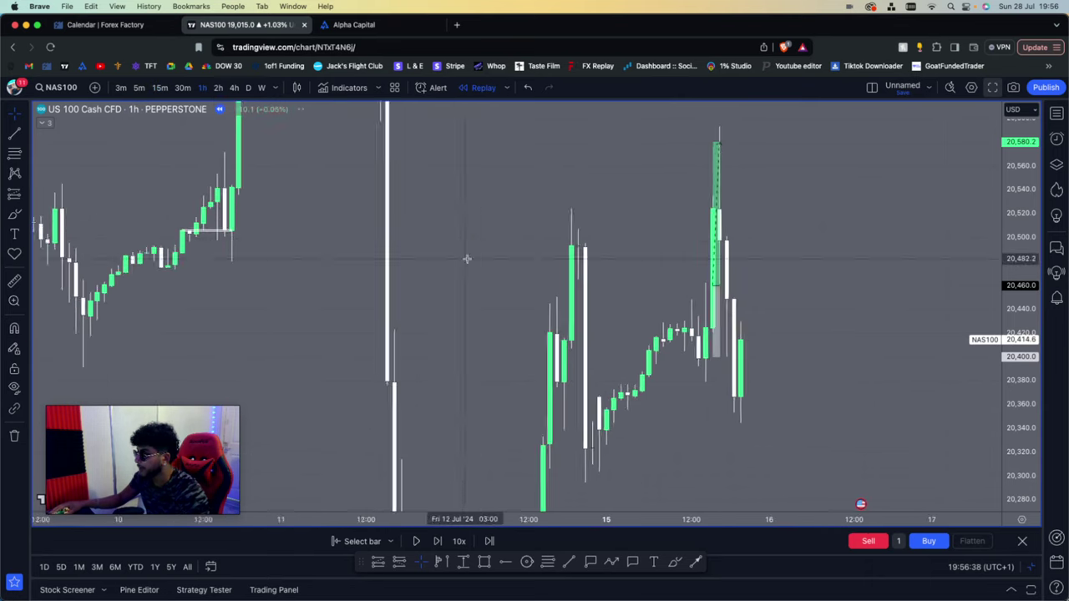
# Draw a thin rectangle zone over the 15 July consolidation at about 20,420 to 20,424.6 and extend it back to the 12 July rally
pyautogui.scroll(1, 880, 390)
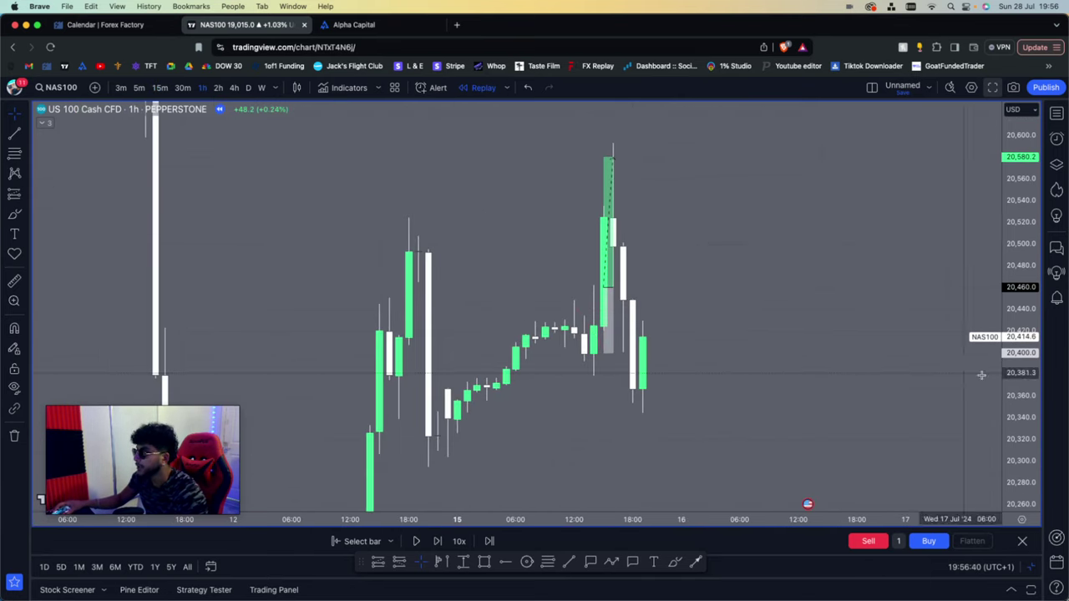
pyautogui.moveTo(1010, 436); pyautogui.dragTo(1009, 393)
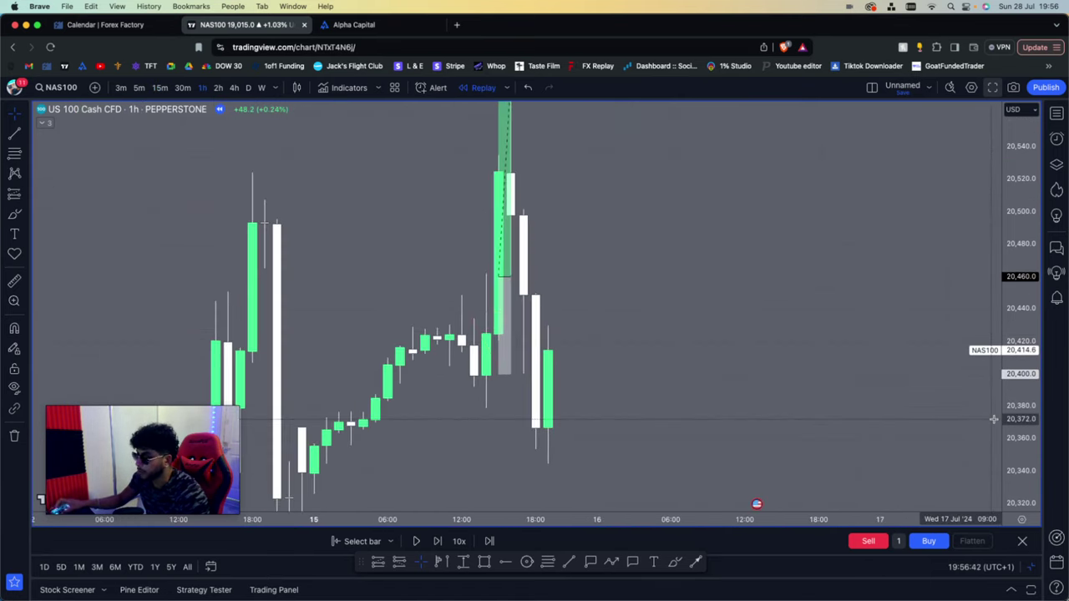
pyautogui.click(485, 563)
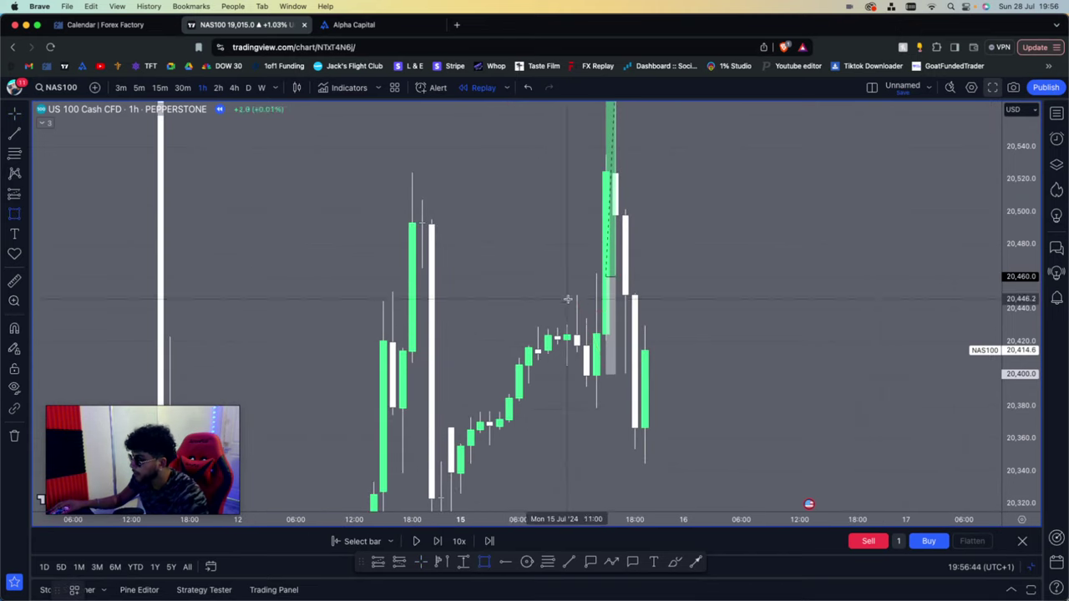
pyautogui.click(518, 335)
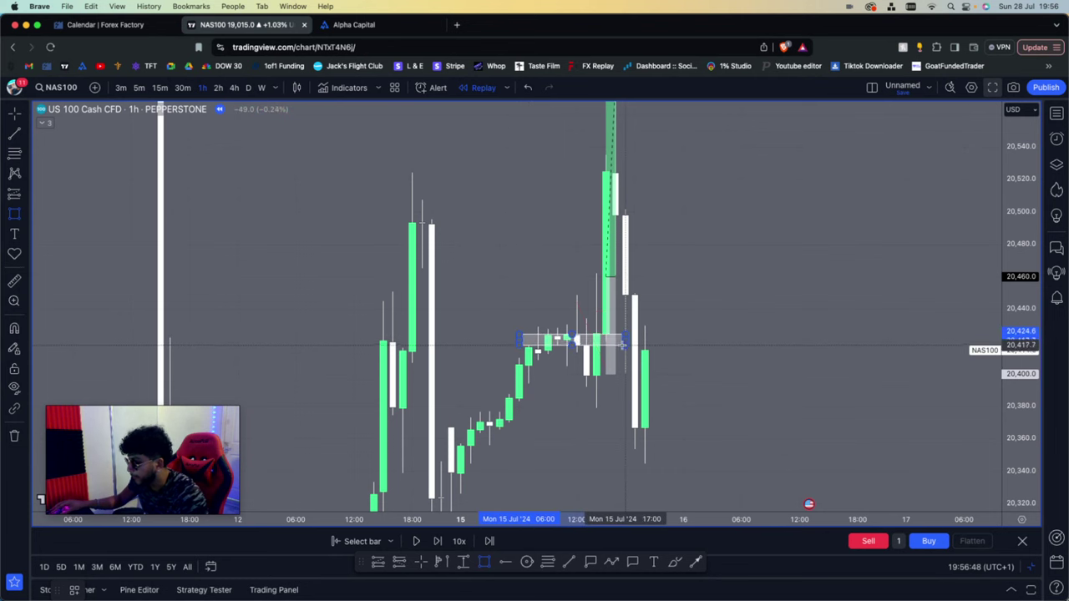
pyautogui.click(663, 338)
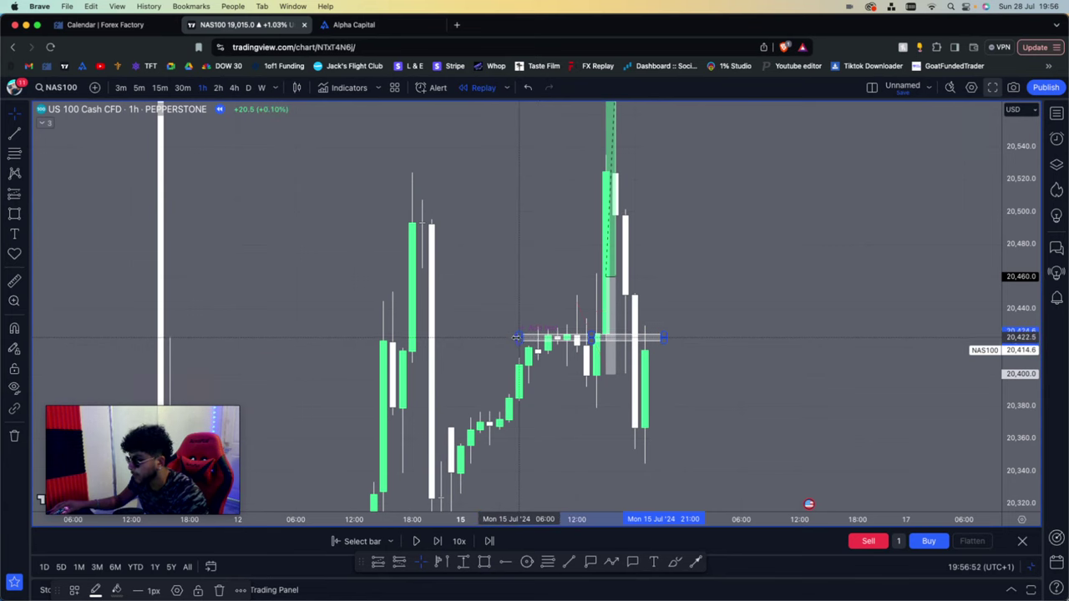
pyautogui.moveTo(515, 337); pyautogui.dragTo(381, 338)
pyautogui.click(381, 321)
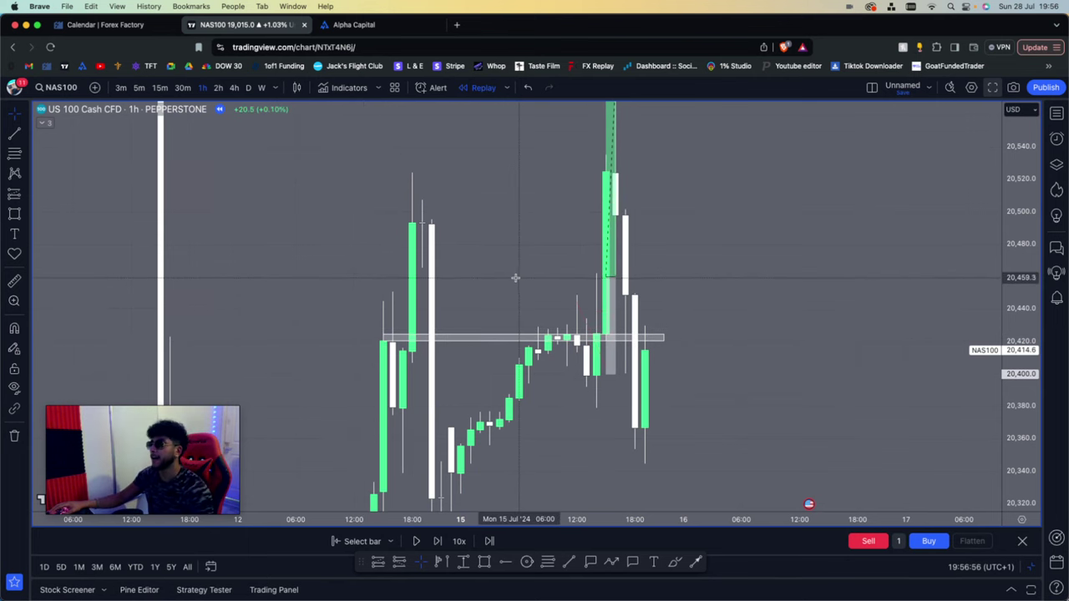
# Switch the chart to the 15-minute timeframe and focus on the candles around the rectangle zone before the trade
pyautogui.hscroll(5, 501, 275)
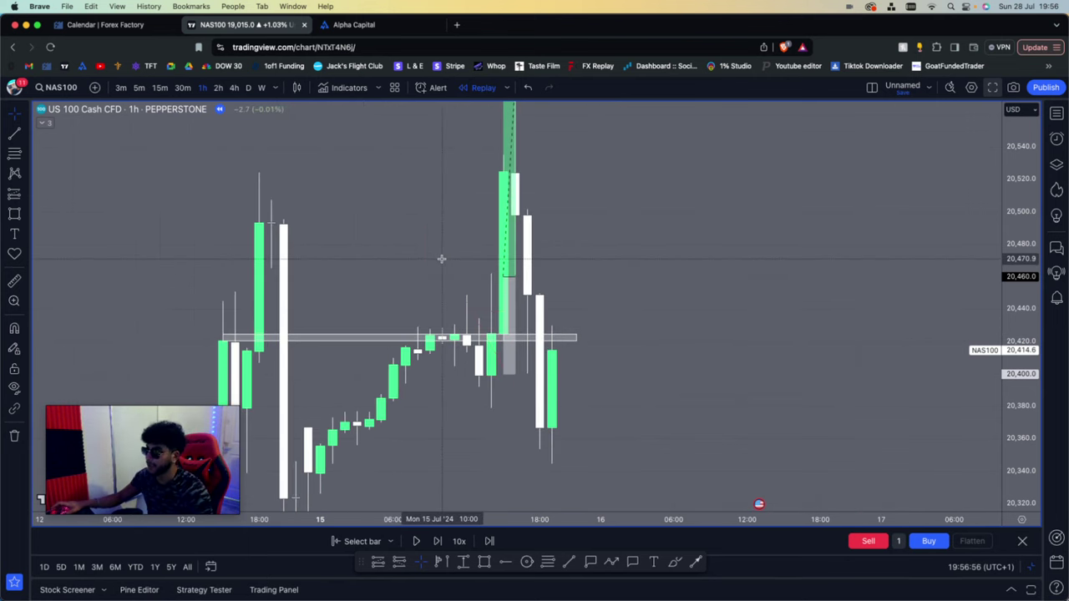
pyautogui.click(157, 90)
pyautogui.hscroll(-10, 573, 349)
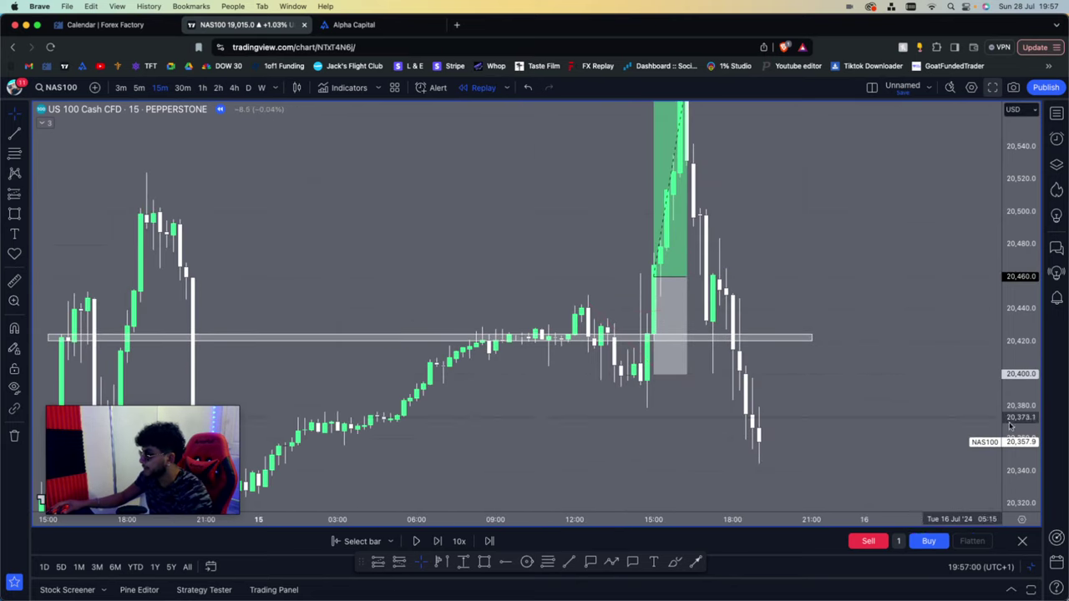
pyautogui.scroll(5, 514, 352)
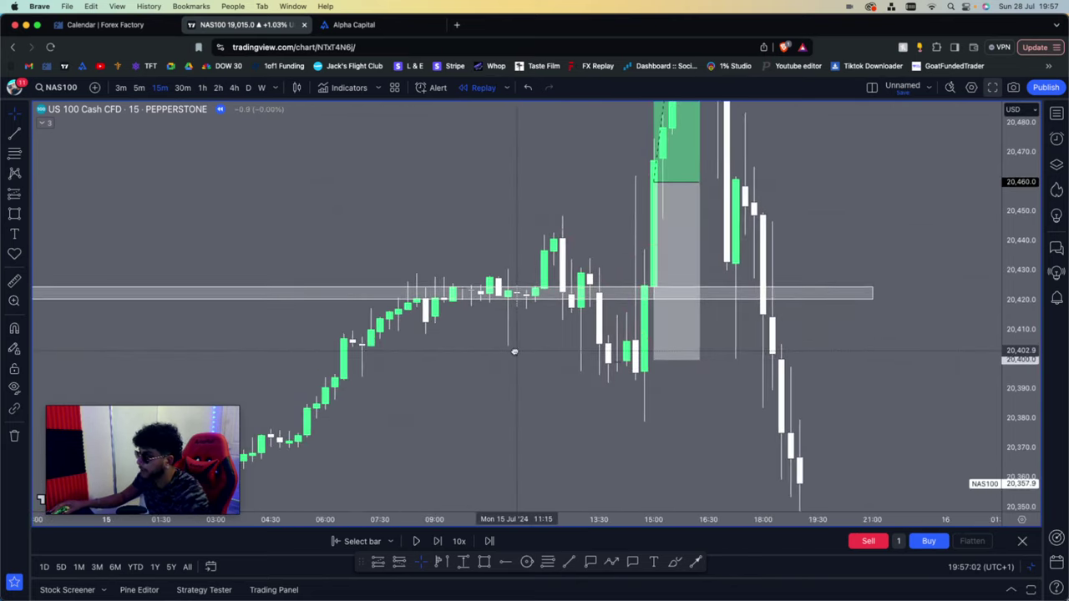
pyautogui.scroll(3, 515, 351)
pyautogui.scroll(-3, 525, 348)
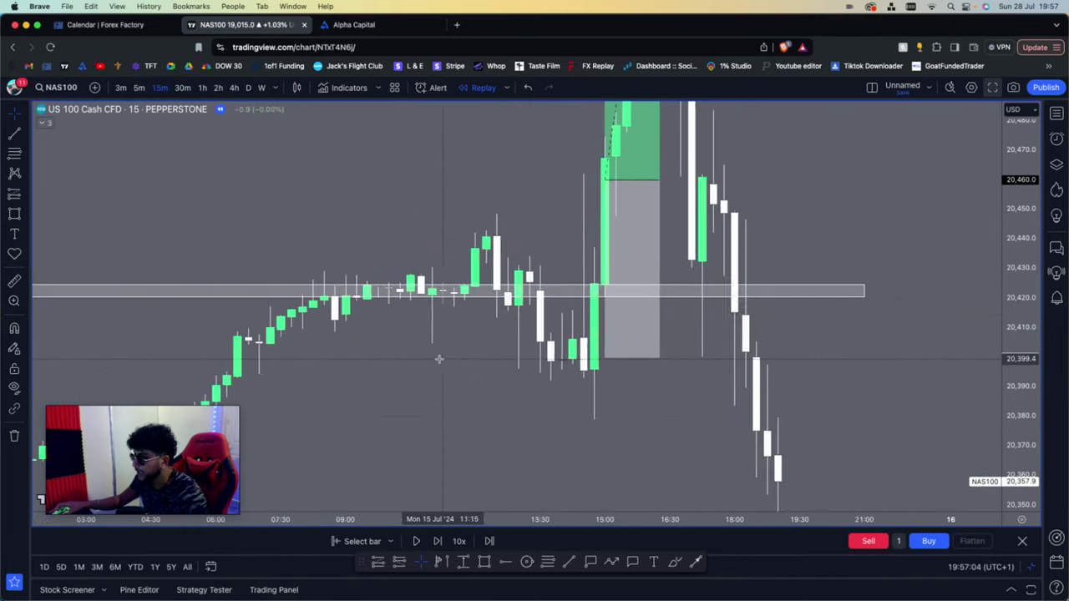
# Draw a zigzag path over the 15 July midday swings, from the zone up to about 20,444.7 and down through the lower high, and undo it
pyautogui.click(611, 561)
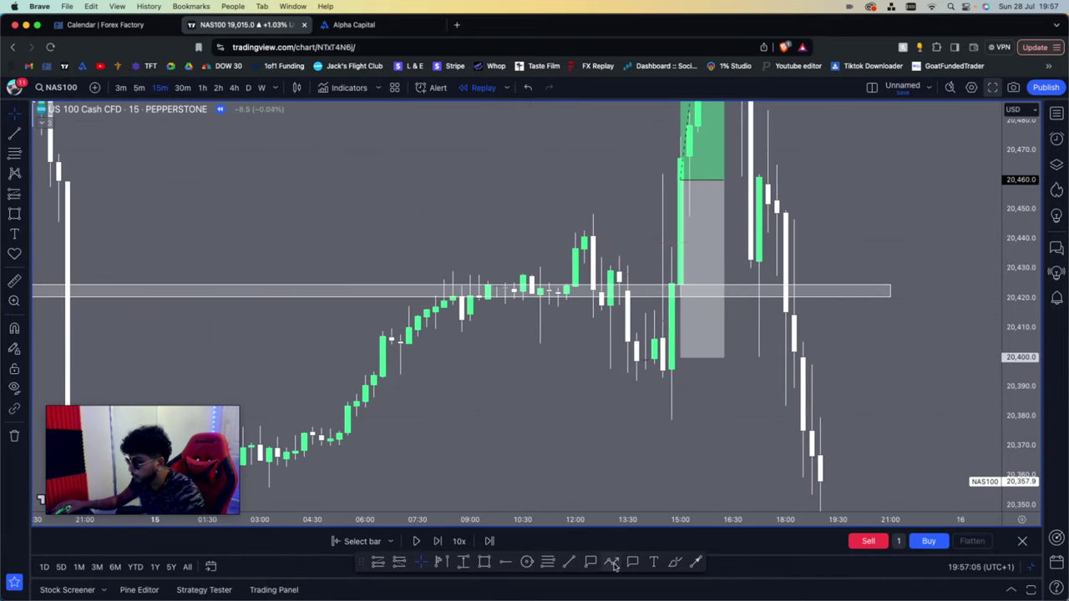
pyautogui.click(548, 302)
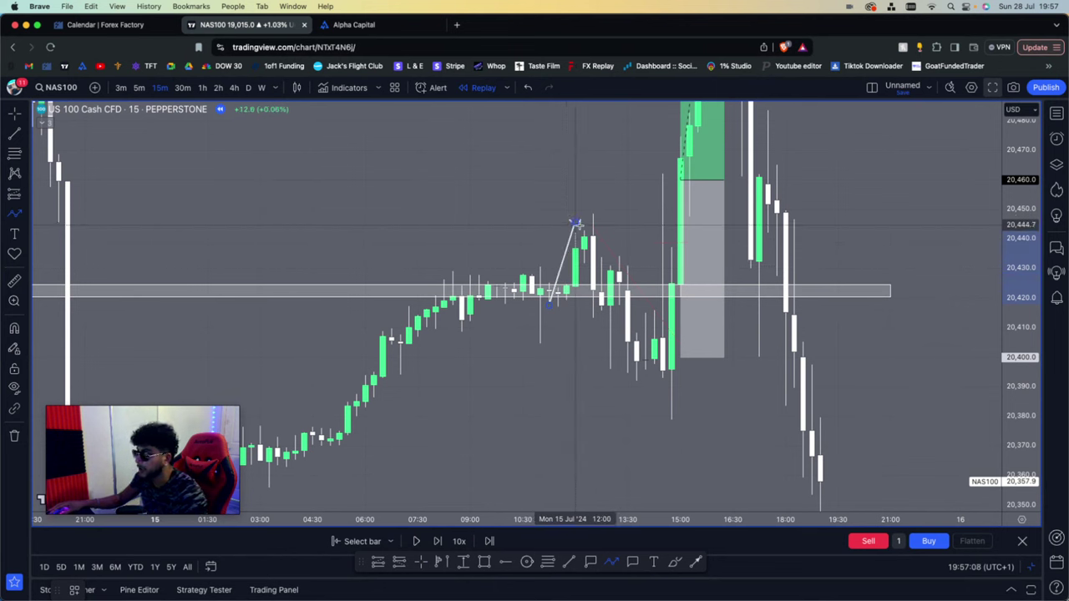
pyautogui.click(576, 224)
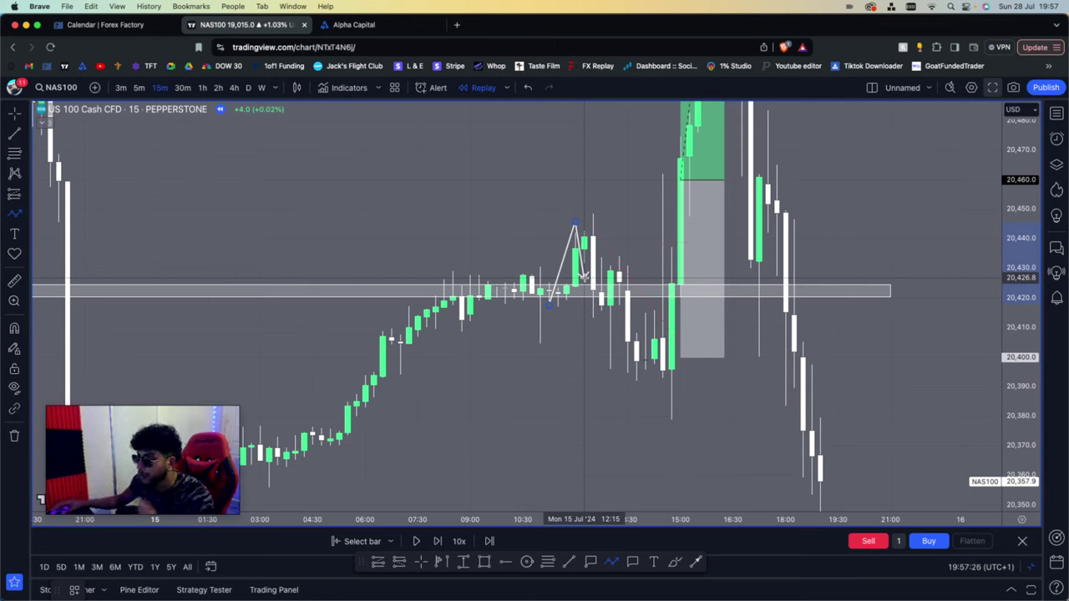
pyautogui.click(593, 310)
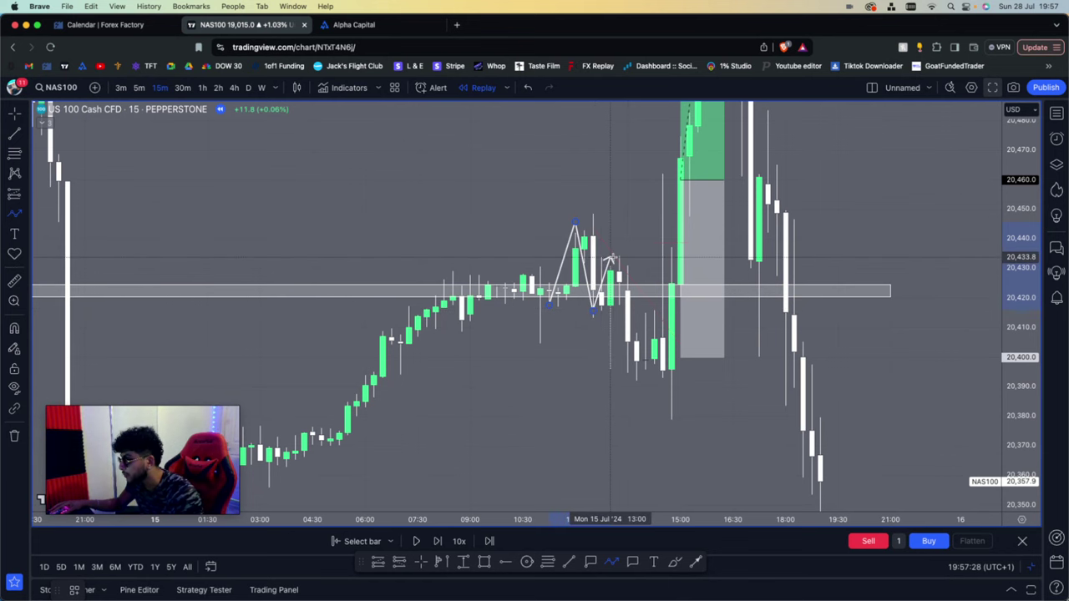
pyautogui.click(611, 258)
pyautogui.click(627, 368)
pyautogui.doubleClick(627, 366)
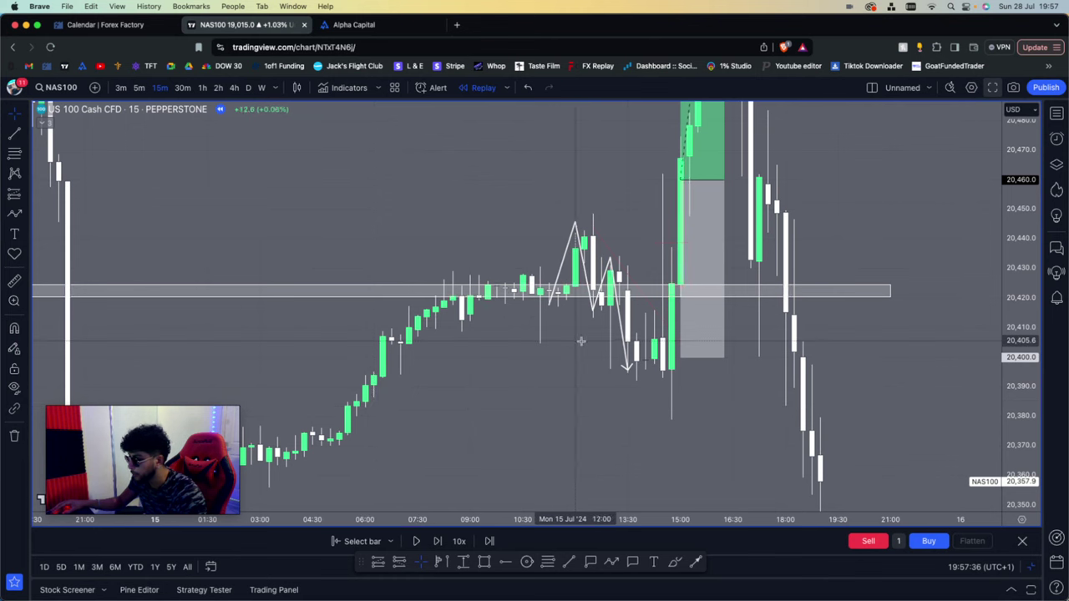
pyautogui.press('super+z')
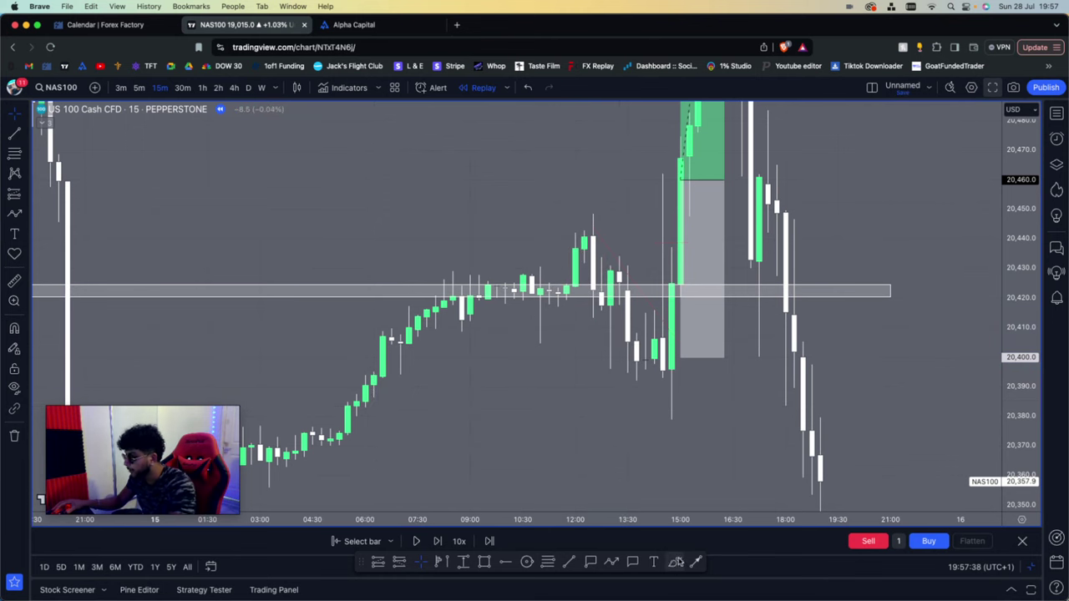
# Brush a curve and a flat line under the 15 July lows just before the trade, undoing each stroke
pyautogui.click(674, 561)
pyautogui.hscroll(2, 585, 379)
pyautogui.moveTo(501, 371); pyautogui.dragTo(582, 386)
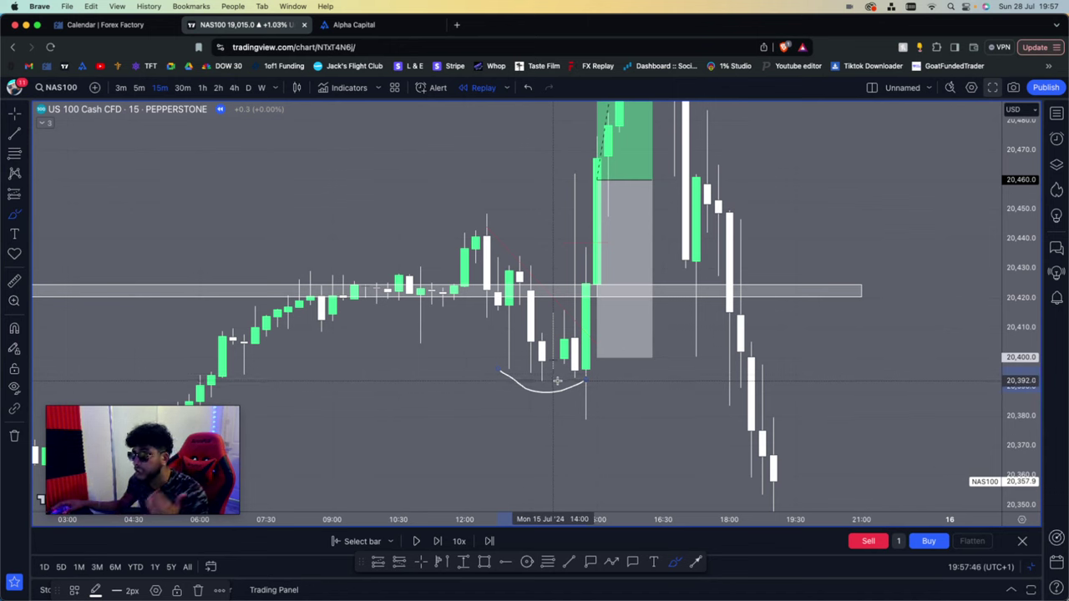
pyautogui.press('cmd+z')
pyautogui.moveTo(508, 356)
pyautogui.mouseDown()
pyautogui.moveTo(535, 351)
pyautogui.moveTo(593, 381)
pyautogui.mouseUp()
pyautogui.press('super+z')
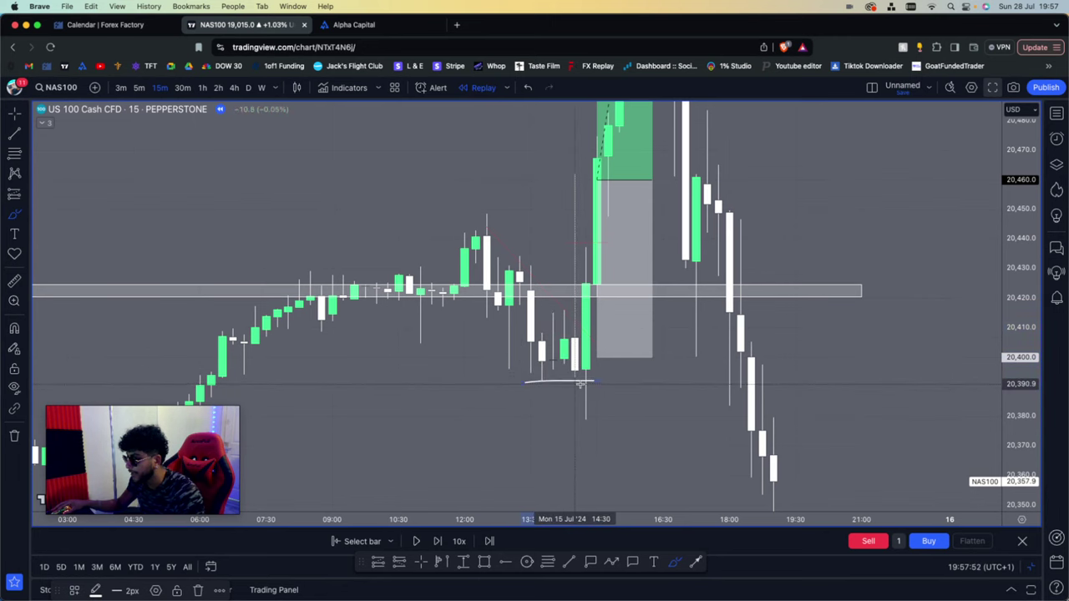
pyautogui.press('super+z')
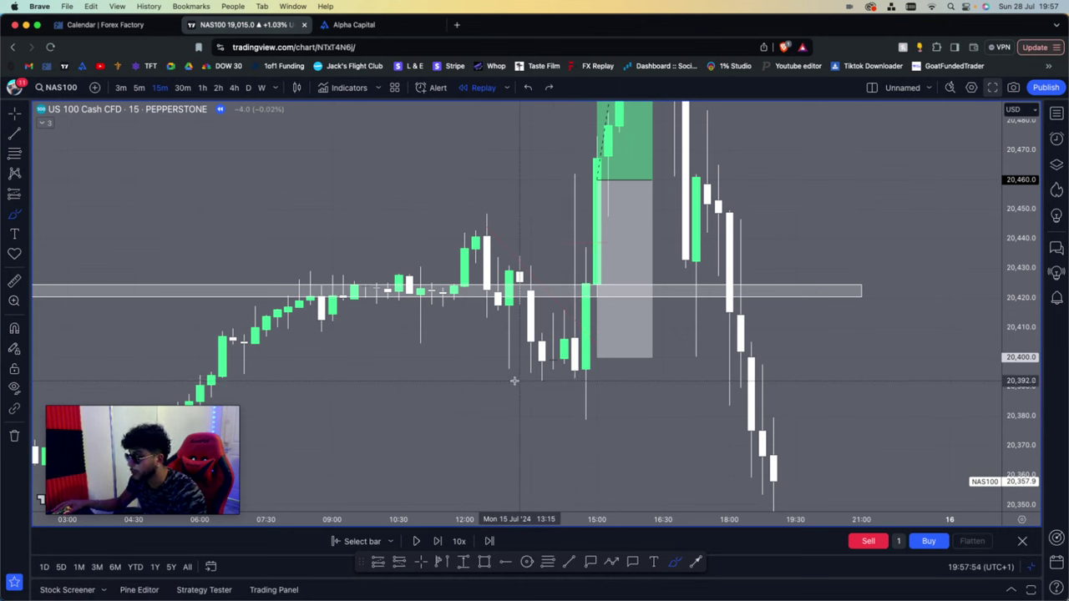
# Underline the pre-trade lows at about 20,392 with the brush, sketch a dollar sign beneath the line, and undo all the strokes
pyautogui.moveTo(522, 380)
pyautogui.mouseDown()
pyautogui.moveTo(596, 380)
pyautogui.moveTo(563, 324)
pyautogui.mouseUp()
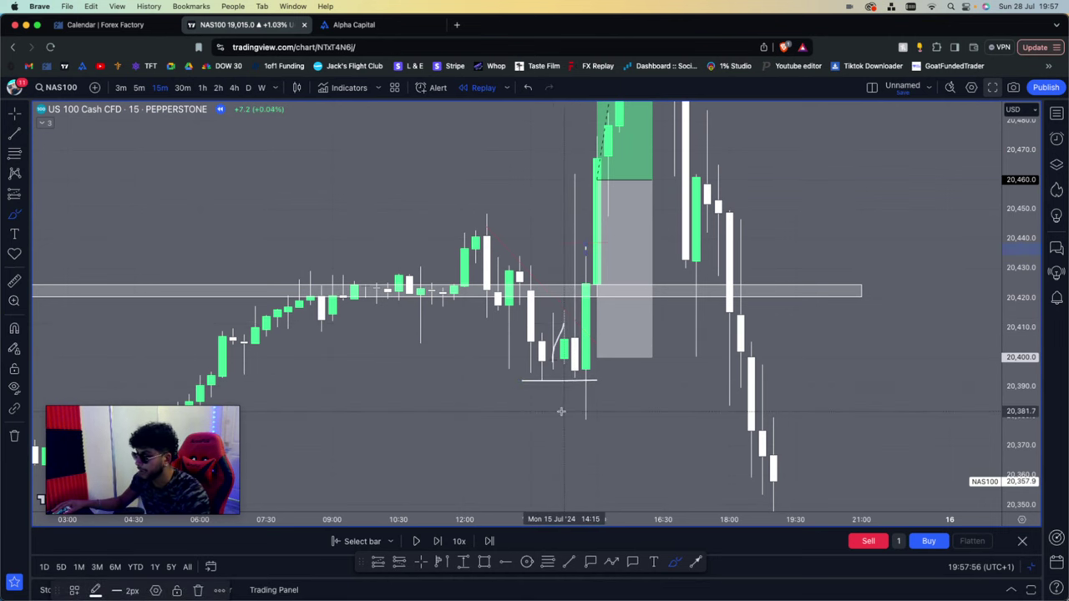
pyautogui.moveTo(561, 386)
pyautogui.mouseDown()
pyautogui.moveTo(543, 410)
pyautogui.moveTo(556, 440)
pyautogui.mouseUp()
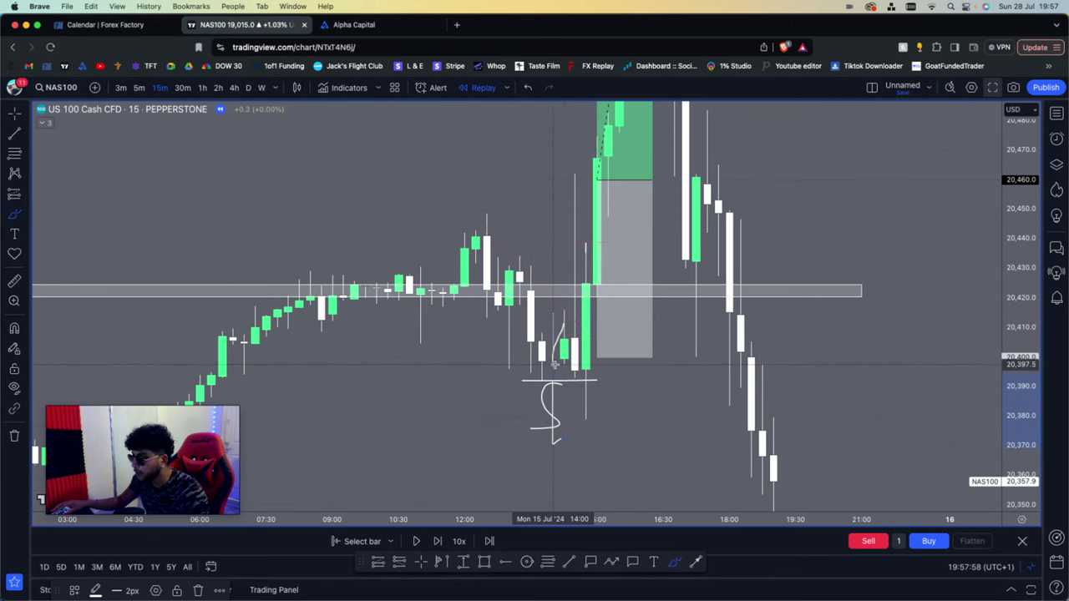
pyautogui.press('super+z')
pyautogui.press('super+z')
pyautogui.press('super+z')
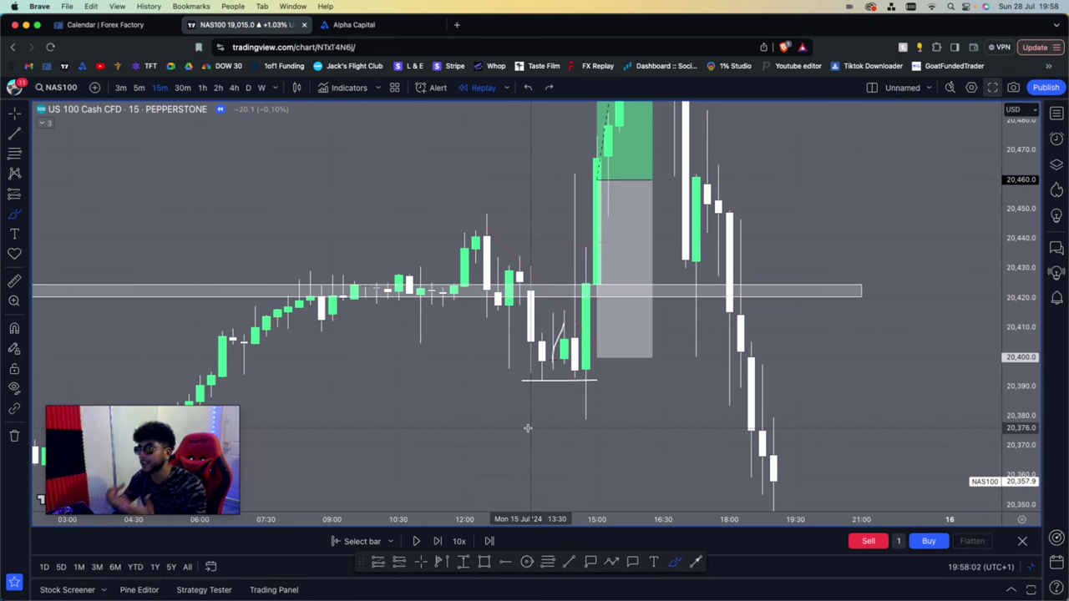
pyautogui.press('super+z')
pyautogui.press('super+z')
# Circle the wick below the pre-trade lows, brush repeated circles and an upward stroke from there into the trade, and remove the strokes
pyautogui.moveTo(576, 392); pyautogui.dragTo(585, 389)
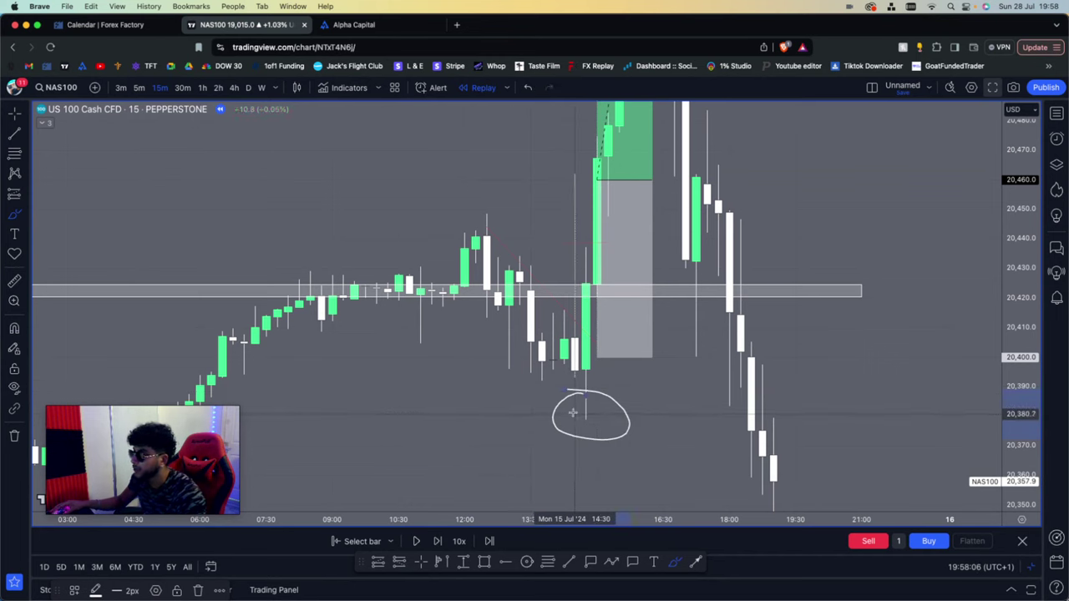
pyautogui.moveTo(478, 387); pyautogui.dragTo(561, 386)
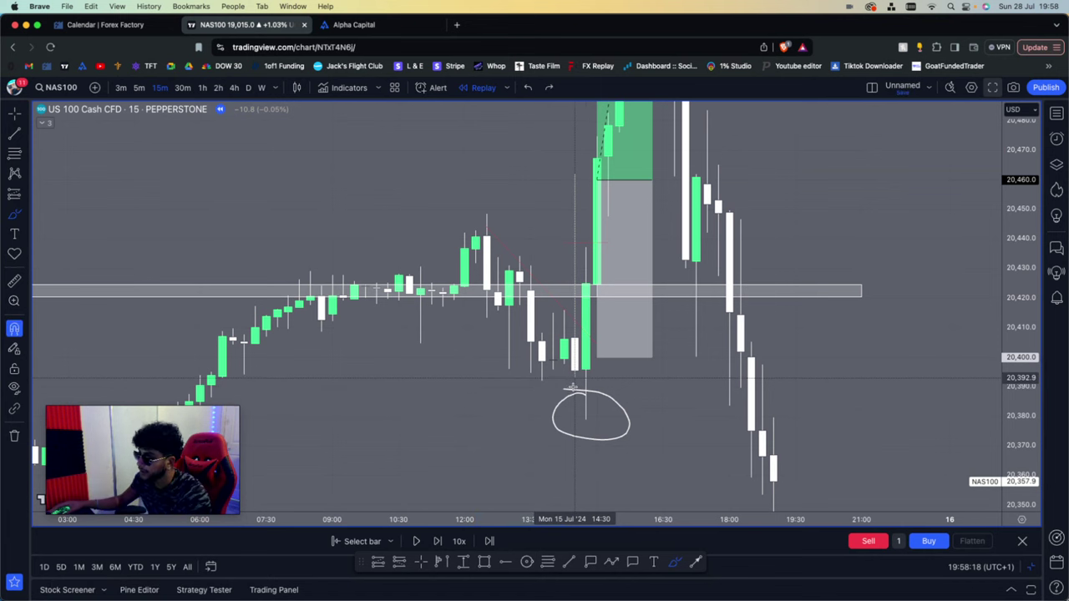
pyautogui.press('super+z')
pyautogui.moveTo(607, 389)
pyautogui.mouseDown()
pyautogui.moveTo(574, 367)
pyautogui.moveTo(543, 393)
pyautogui.moveTo(597, 367)
pyautogui.moveTo(509, 368)
pyautogui.mouseUp()
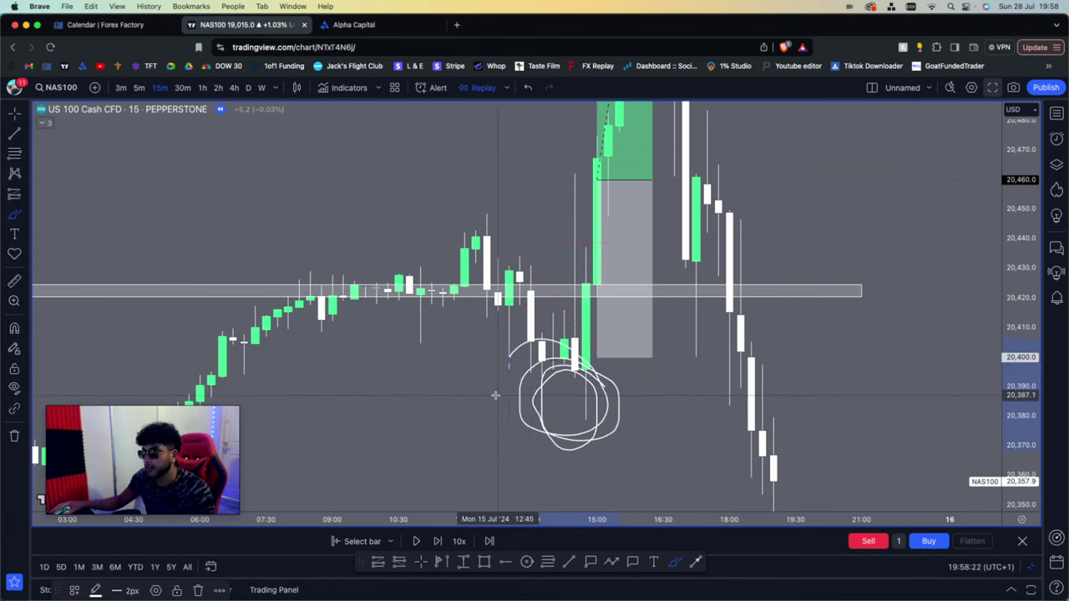
pyautogui.scroll(2, 555, 275)
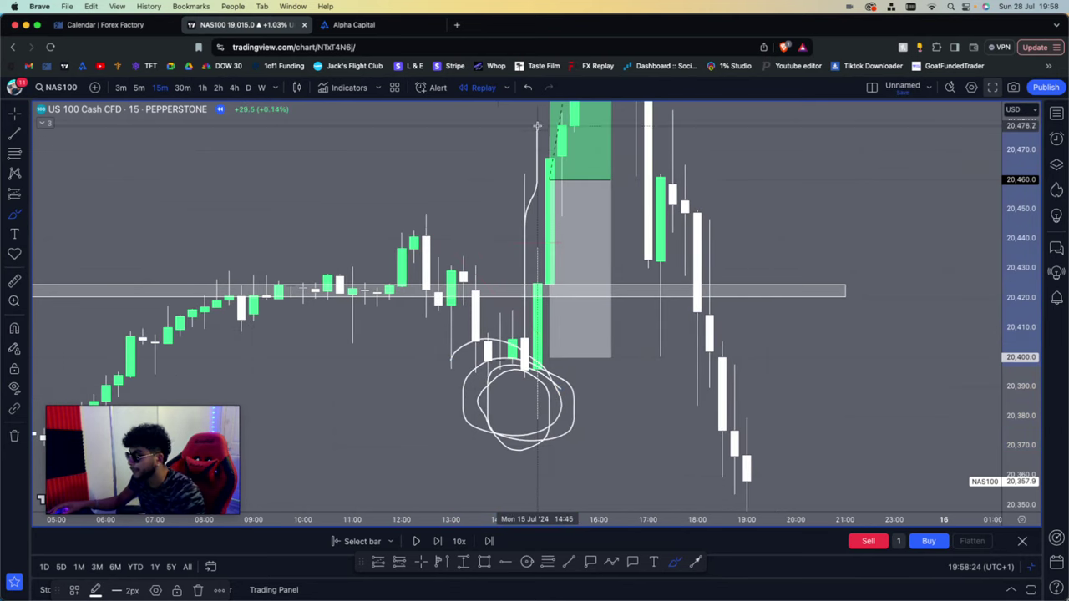
pyautogui.press('super')
pyautogui.press('Delete')
pyautogui.scroll(-2, 818, 359)
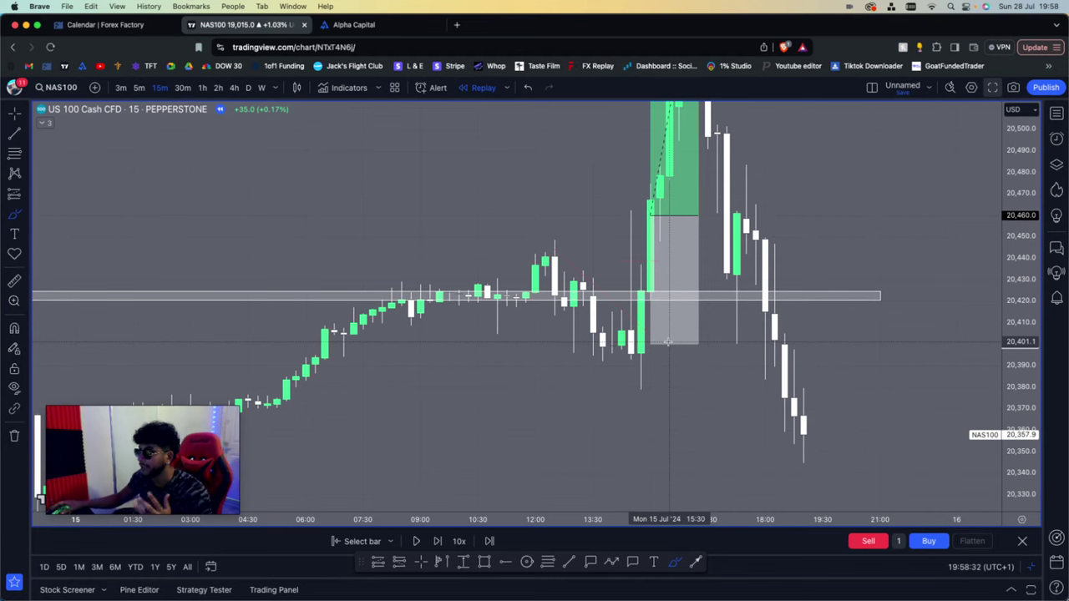
# Brush an ellipse around the consolidation, mark the drop and the move up into the trade, and undo all the strokes
pyautogui.moveTo(715, 267)
pyautogui.mouseDown()
pyautogui.moveTo(614, 317)
pyautogui.moveTo(752, 267)
pyautogui.moveTo(734, 255)
pyautogui.mouseUp()
pyautogui.moveTo(553, 242); pyautogui.dragTo(652, 393)
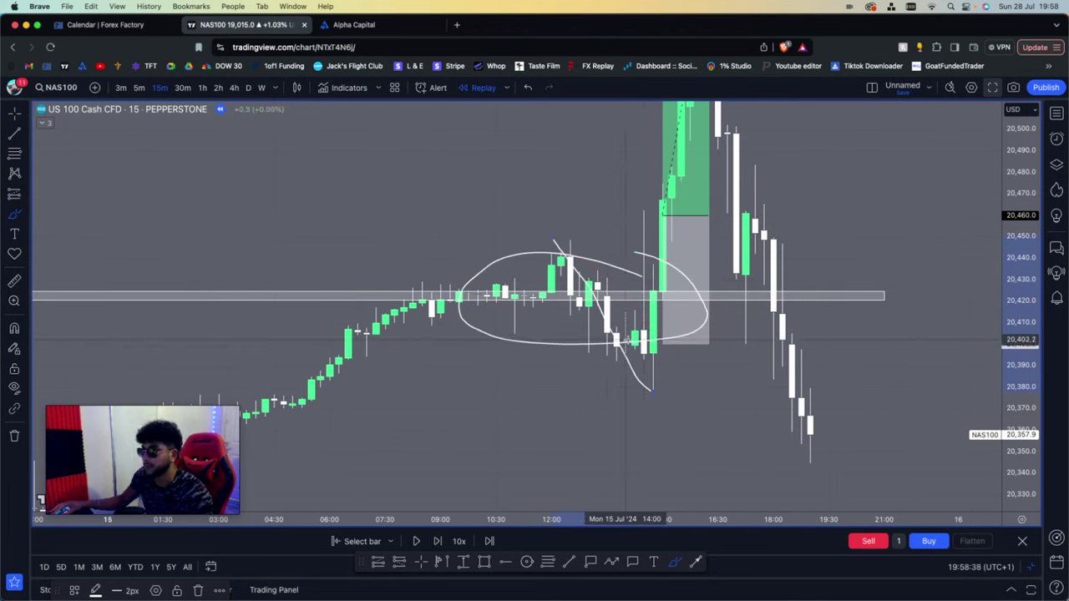
pyautogui.hotkey('ctrl', 'z')
pyautogui.hotkey('ctrl', 'z')
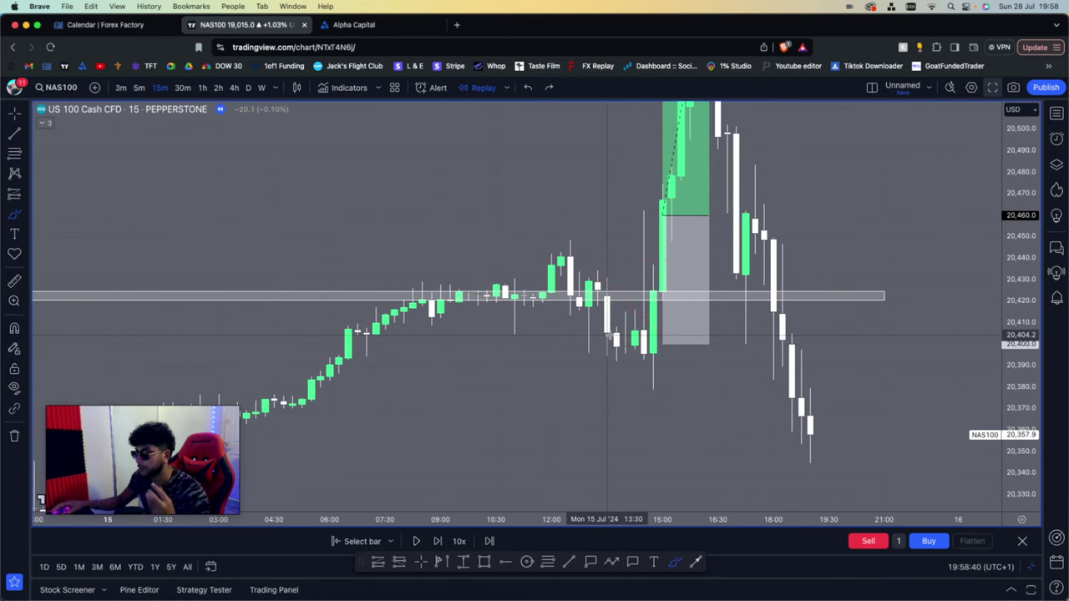
pyautogui.moveTo(610, 294); pyautogui.dragTo(607, 293)
pyautogui.hotkey('ctrl', 'z')
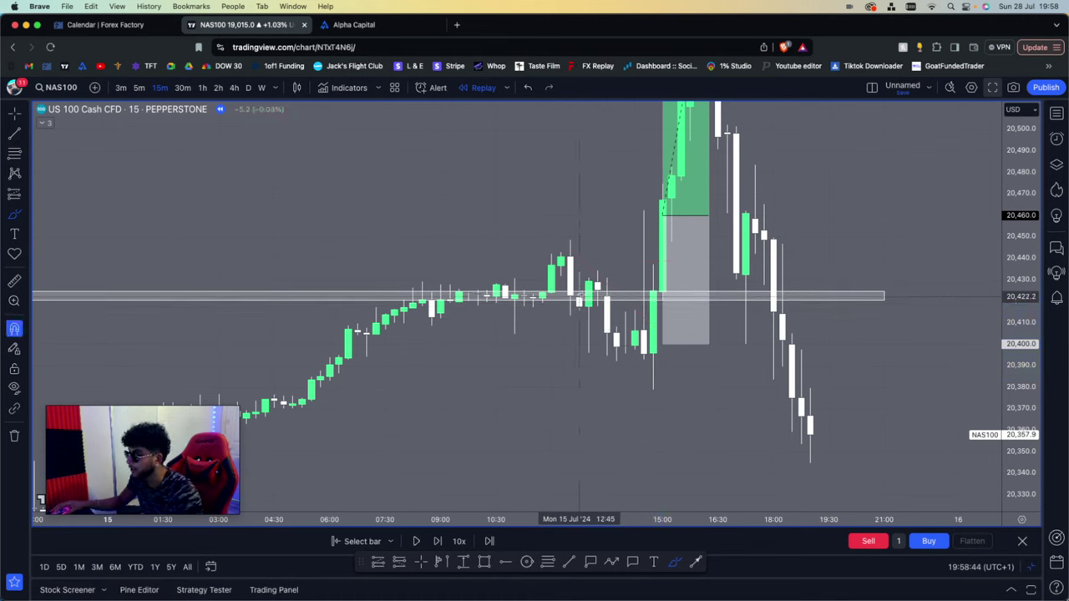
pyautogui.moveTo(643, 346)
pyautogui.mouseDown()
pyautogui.moveTo(693, 138)
pyautogui.moveTo(685, 275)
pyautogui.moveTo(717, 245)
pyautogui.mouseUp()
pyautogui.press('super+z')
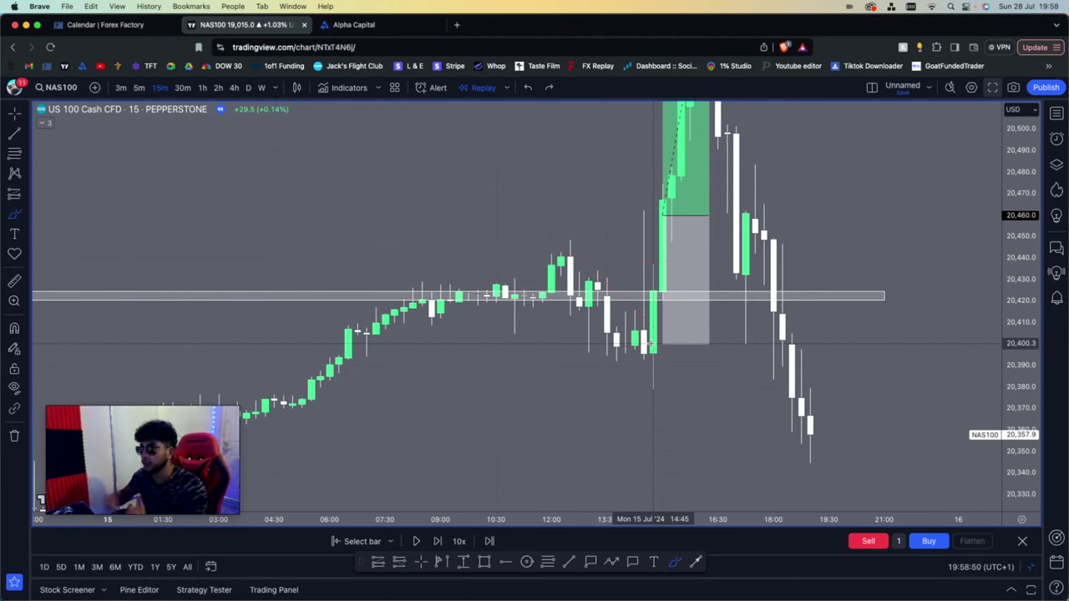
# Switch the chart to the 5-minute timeframe and focus on the 15 July candles before the trade entry
pyautogui.click(139, 87)
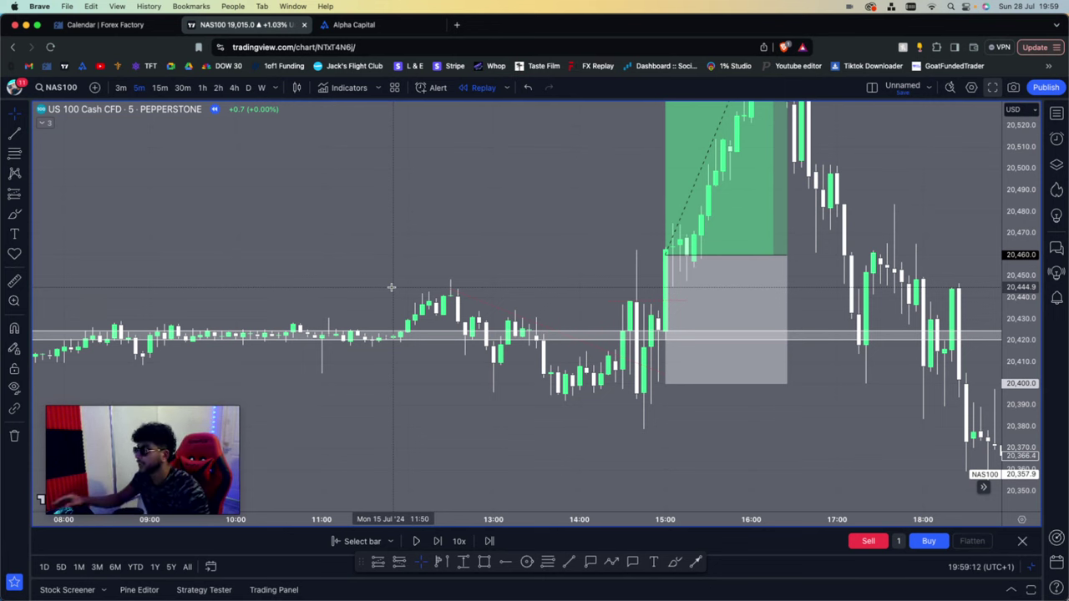
pyautogui.hscroll(5, 794, 411)
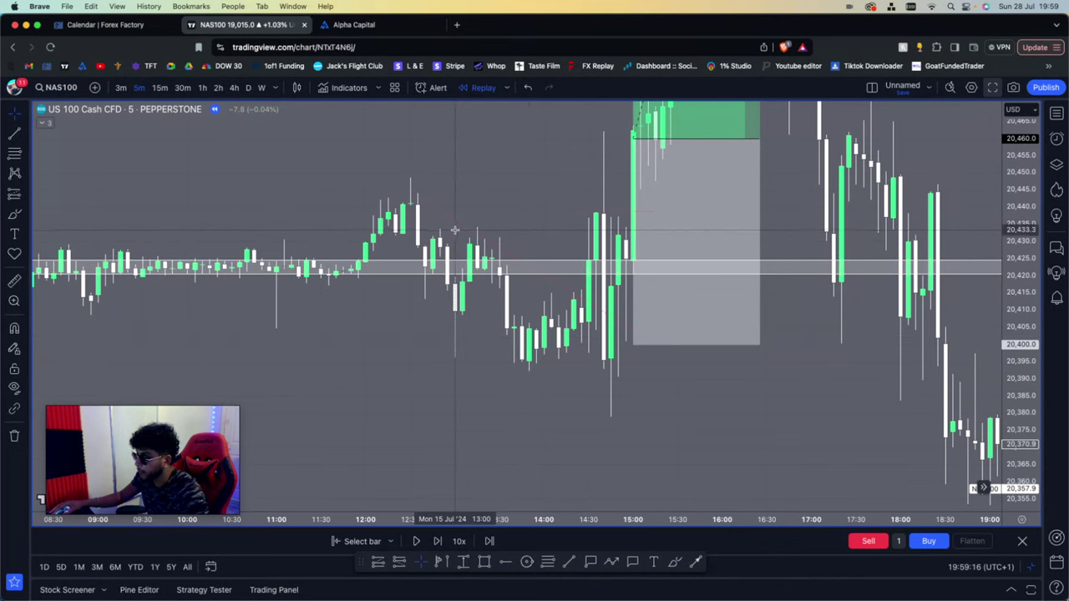
# Circle the cluster of lows around 14:00 below the zone with the brush twice, undoing each circle
pyautogui.click(674, 562)
pyautogui.moveTo(534, 277)
pyautogui.mouseDown()
pyautogui.moveTo(501, 368)
pyautogui.moveTo(535, 282)
pyautogui.mouseUp()
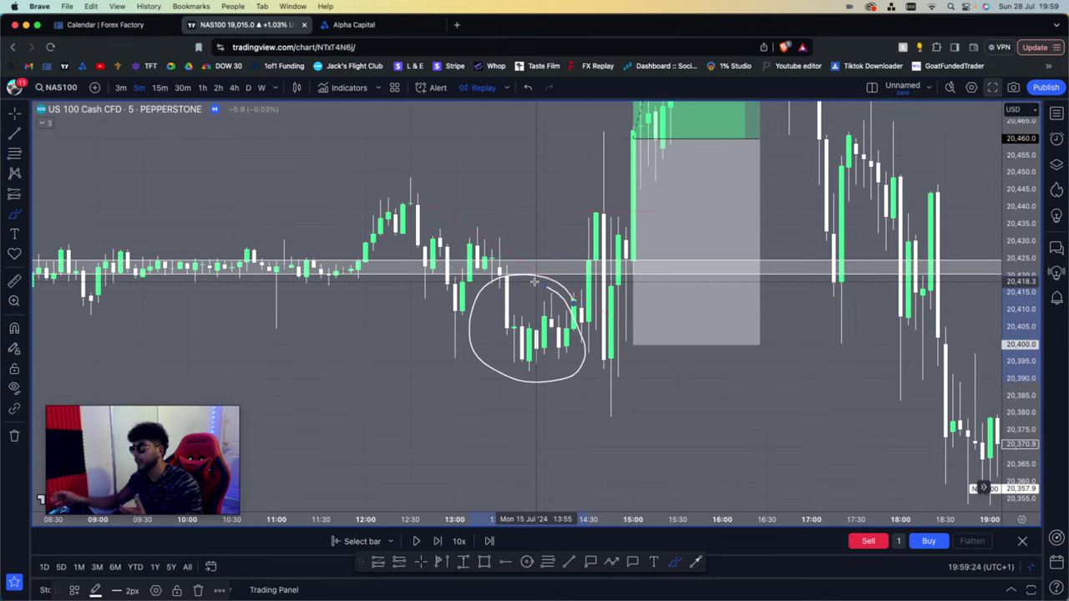
pyautogui.press('super+z')
pyautogui.moveTo(572, 286)
pyautogui.mouseDown()
pyautogui.moveTo(523, 392)
pyautogui.moveTo(569, 288)
pyautogui.mouseUp()
pyautogui.press('super+z')
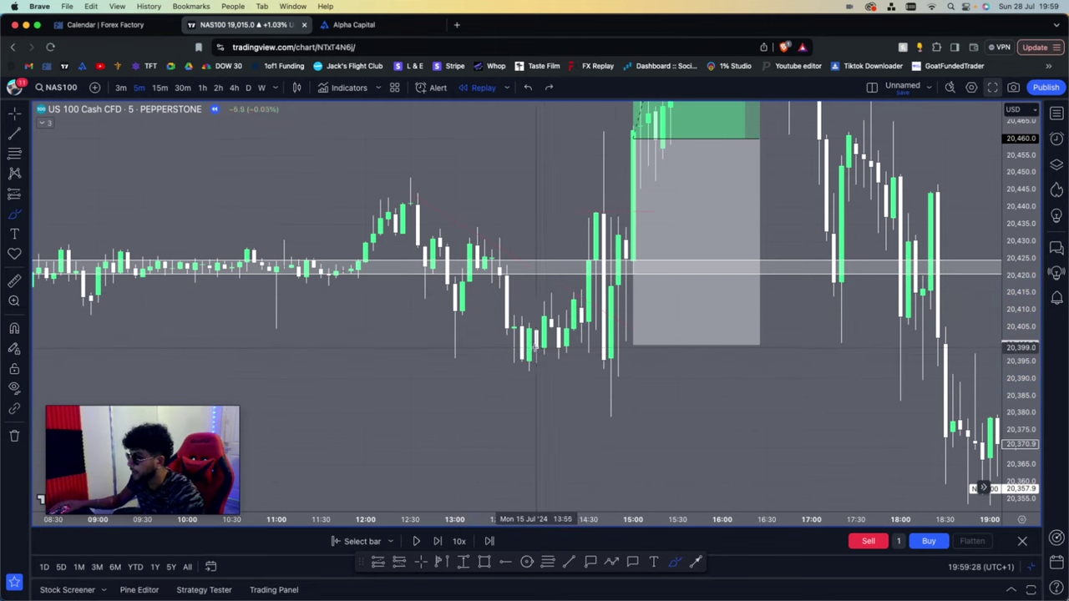
# Brush an arc under the 13:30 to 14:30 lows and a stroke up through the zone, and undo the upward stroke
pyautogui.scroll(2, 534, 342)
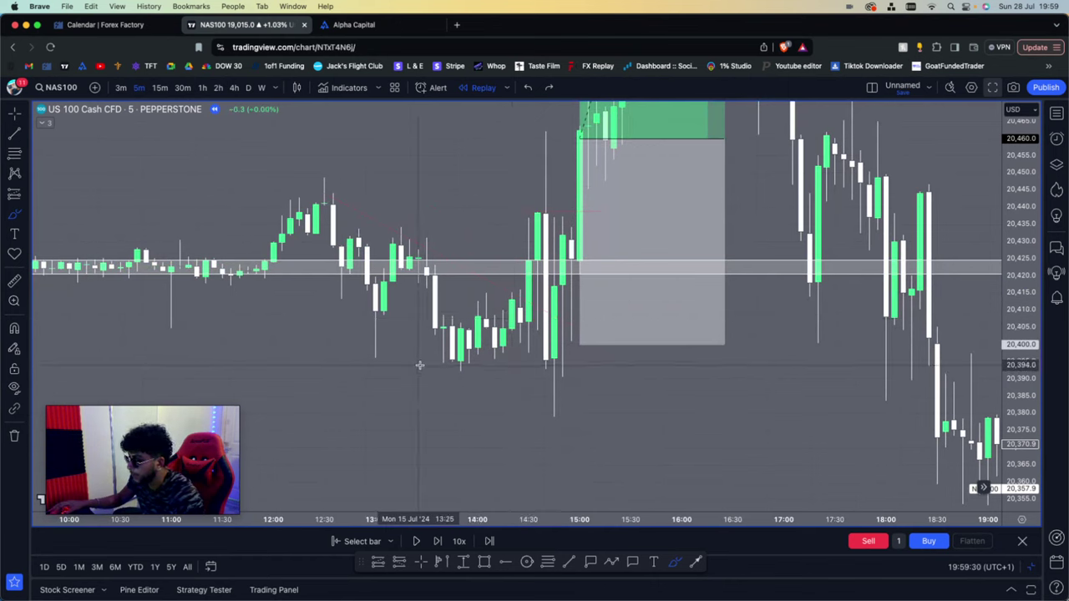
pyautogui.moveTo(419, 365); pyautogui.dragTo(535, 367)
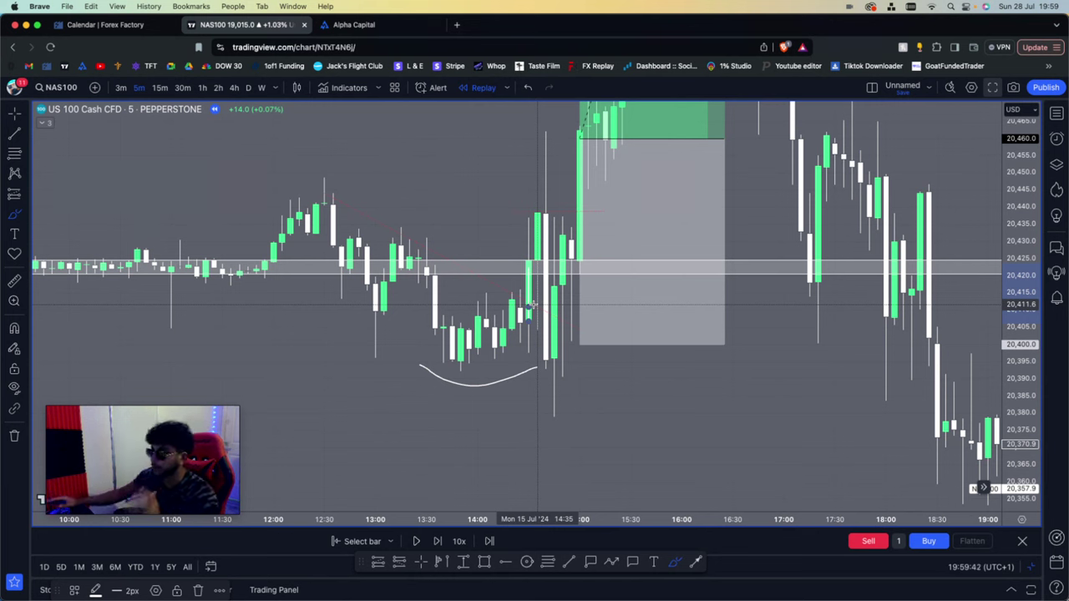
pyautogui.press('super+z')
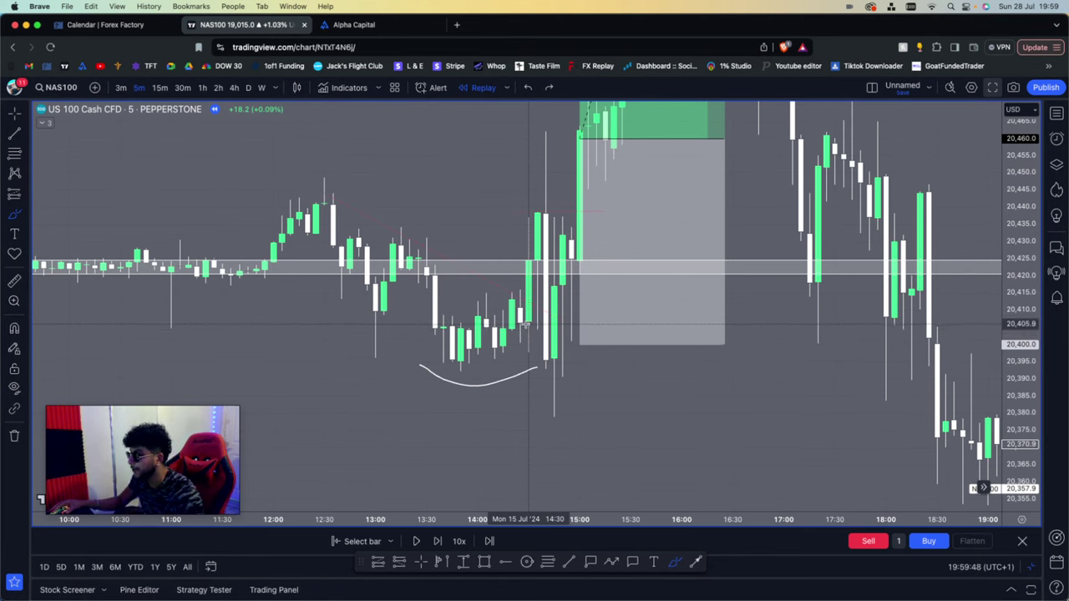
pyautogui.moveTo(528, 321); pyautogui.dragTo(562, 113)
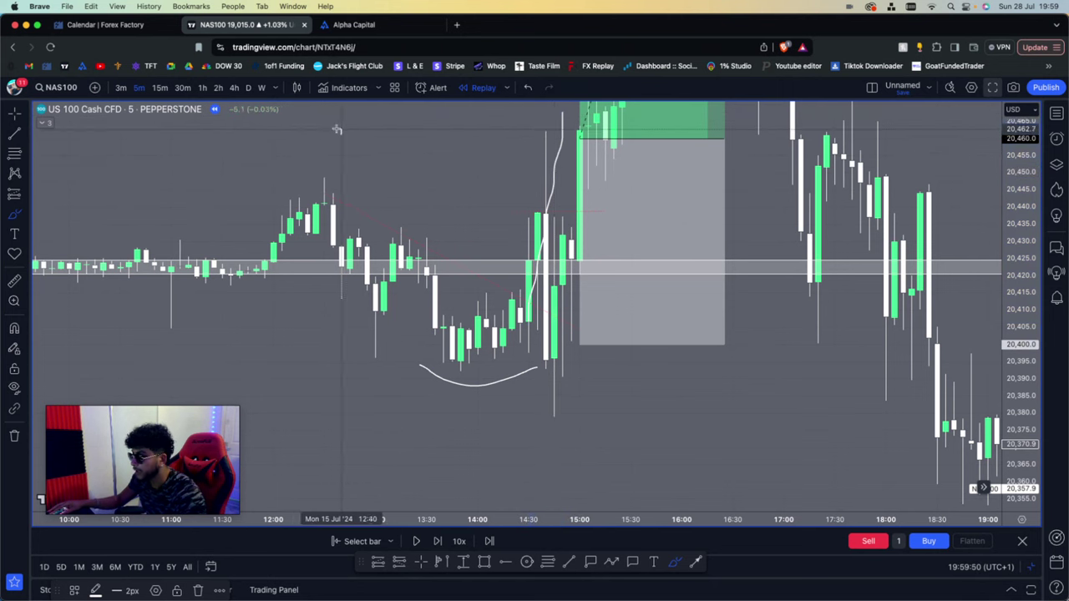
pyautogui.moveTo(341, 125); pyautogui.dragTo(332, 128)
pyautogui.press('super+z')
pyautogui.press('super+z')
# Brush a vertical stroke down the 14:40 candle and a mark at its low, and undo every stroke including the arc
pyautogui.moveTo(536, 134); pyautogui.dragTo(540, 422)
pyautogui.moveTo(549, 380)
pyautogui.mouseDown()
pyautogui.moveTo(544, 460)
pyautogui.moveTo(560, 429)
pyautogui.moveTo(553, 380)
pyautogui.mouseUp()
pyautogui.scroll(3, 501, 364)
pyautogui.press('super+z')
pyautogui.press('super+z')
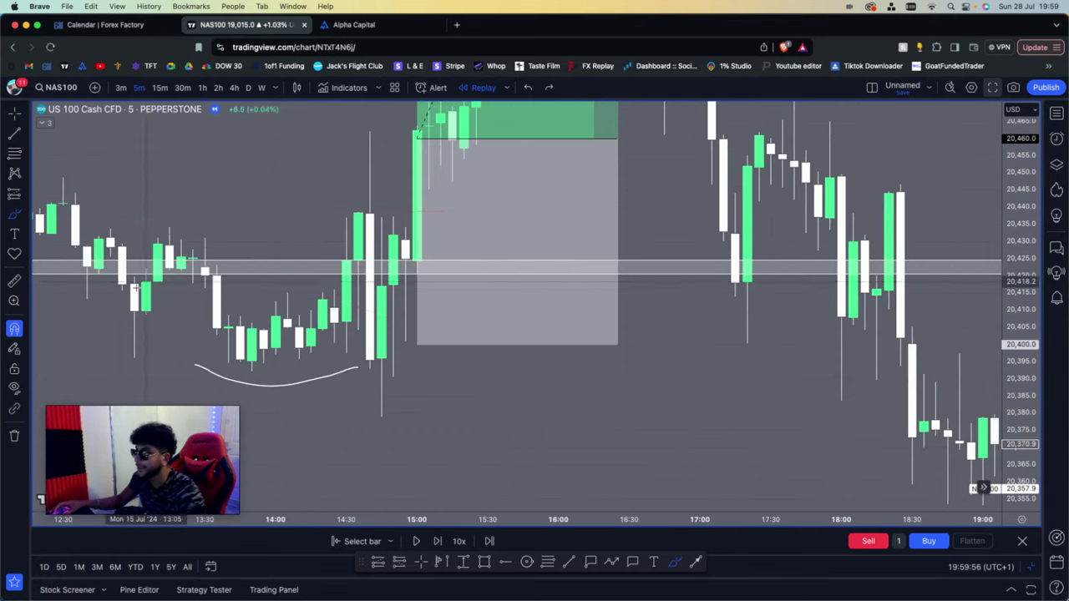
pyautogui.press('super+z')
pyautogui.scroll(-1, 315, 331)
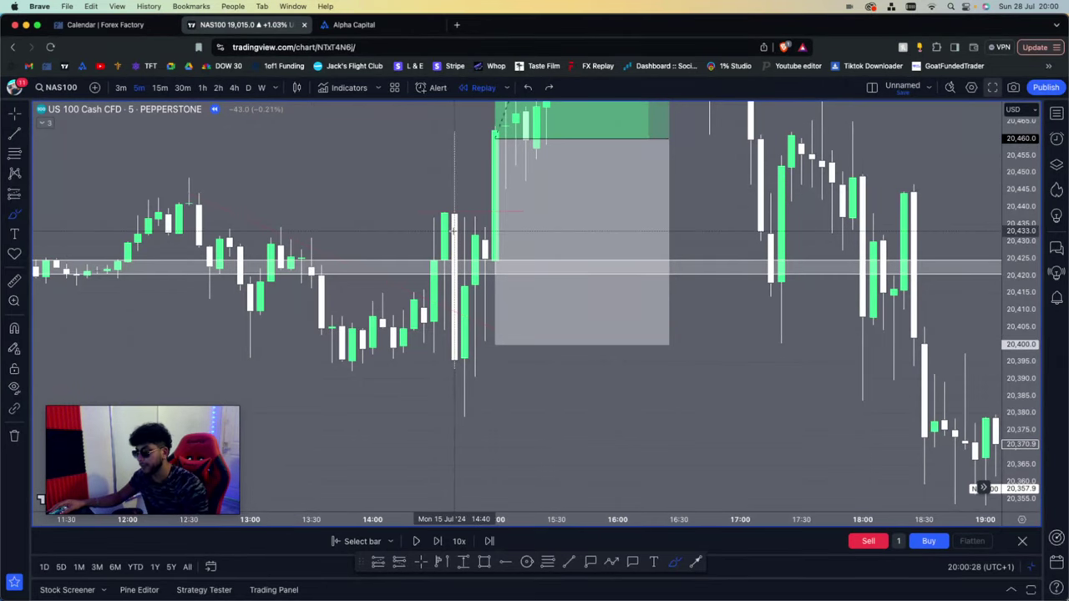
# Circle the upper wick of the 14:40 candle and the lower wick of the 14:45 candle, and undo both circles
pyautogui.moveTo(456, 121)
pyautogui.mouseDown()
pyautogui.moveTo(441, 155)
pyautogui.moveTo(471, 132)
pyautogui.mouseUp()
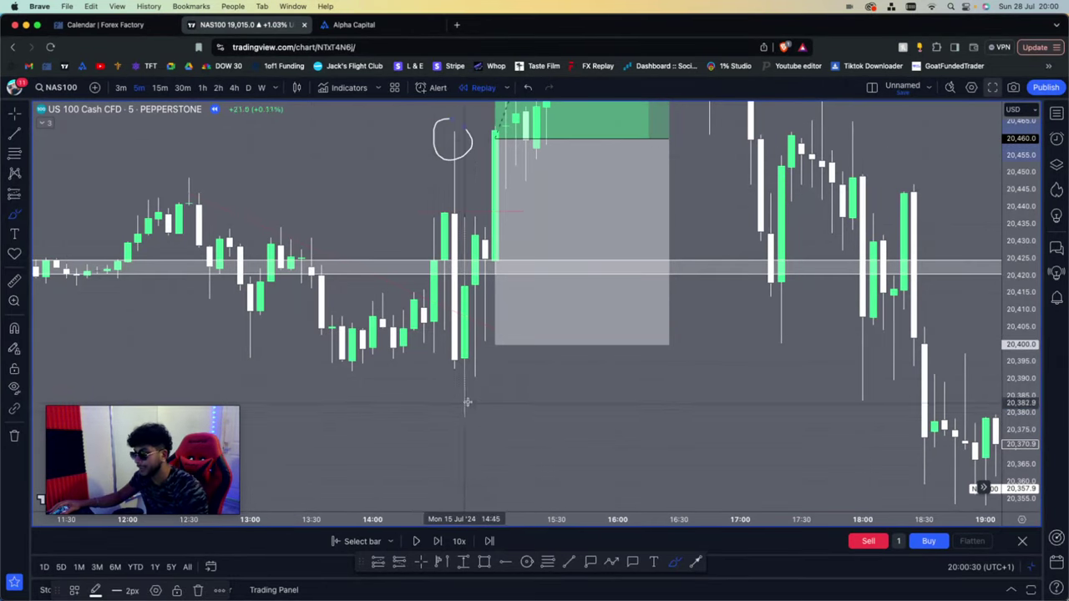
pyautogui.moveTo(463, 393); pyautogui.dragTo(469, 392)
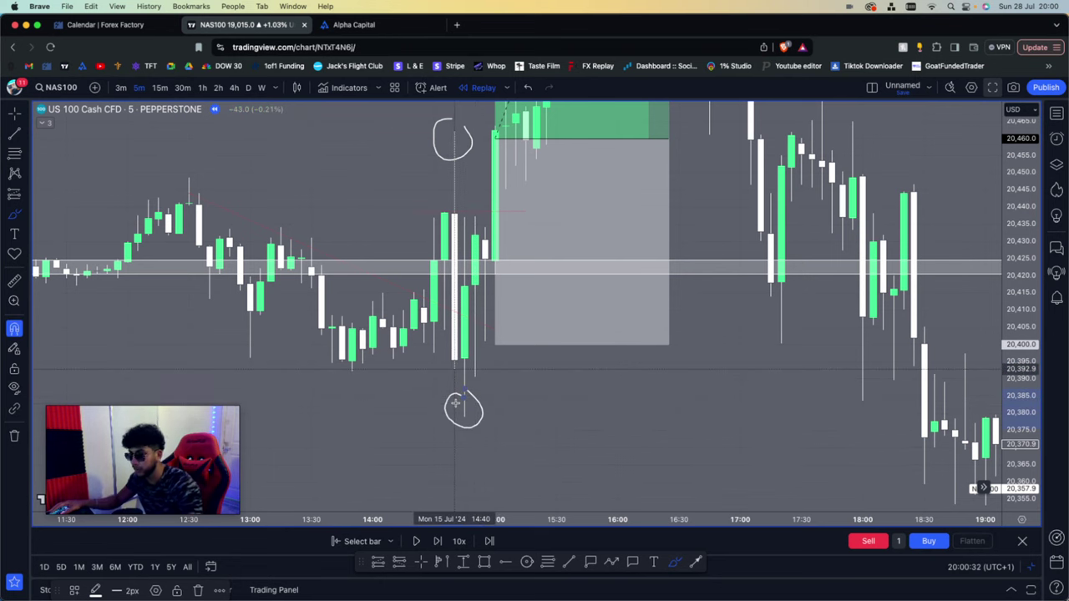
pyautogui.press('super+z')
pyautogui.press('super+z')
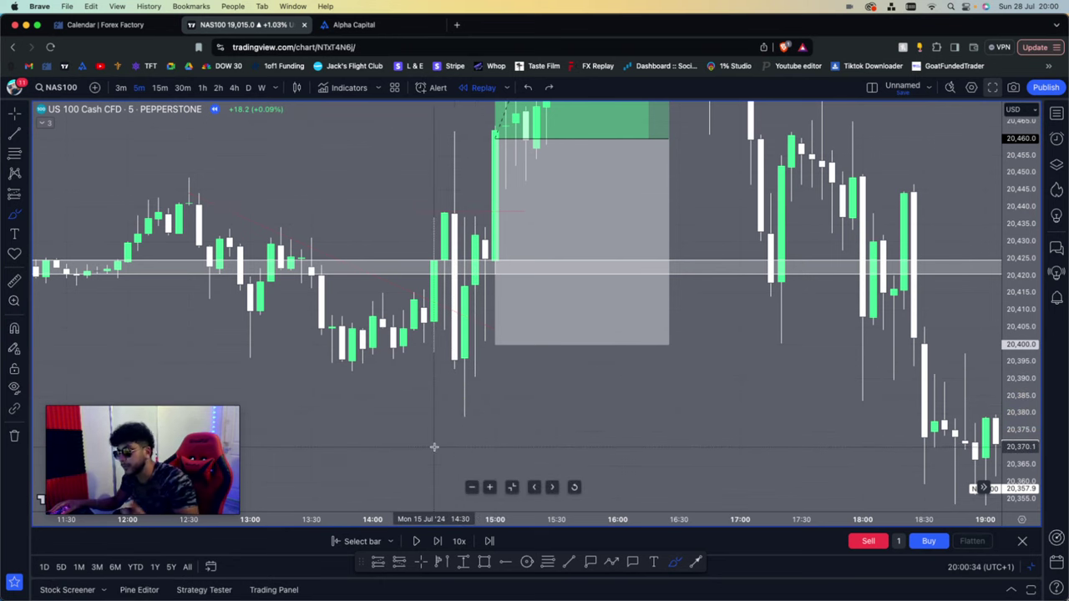
pyautogui.scroll(1, 451, 455)
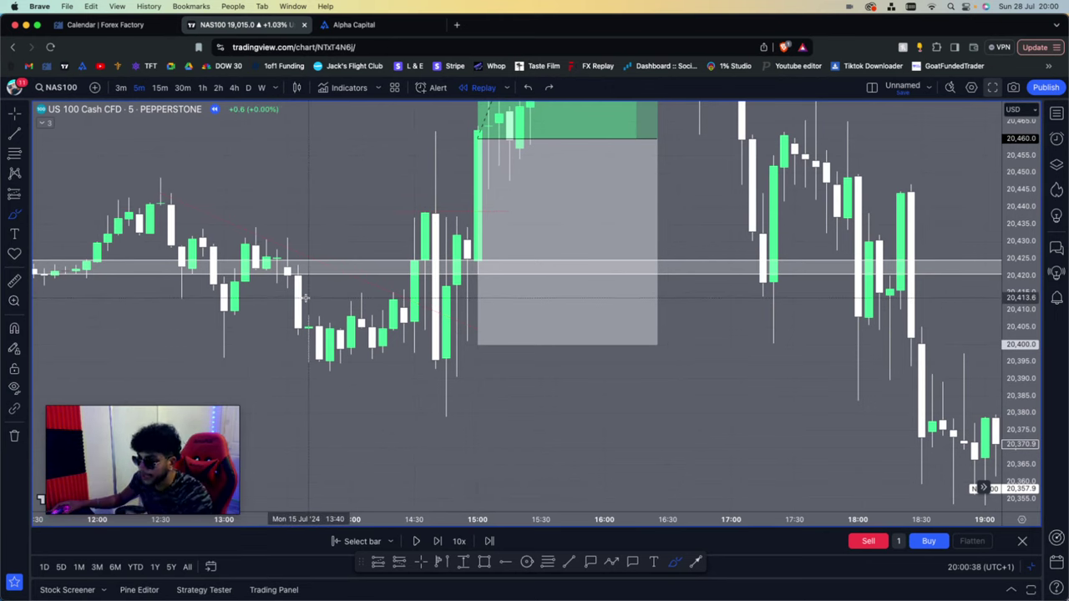
# Brush a stroke from the 14:00 lows up to the zone and a circle around the 14:50 and 14:55 candles, and undo them
pyautogui.scroll(1, 308, 299)
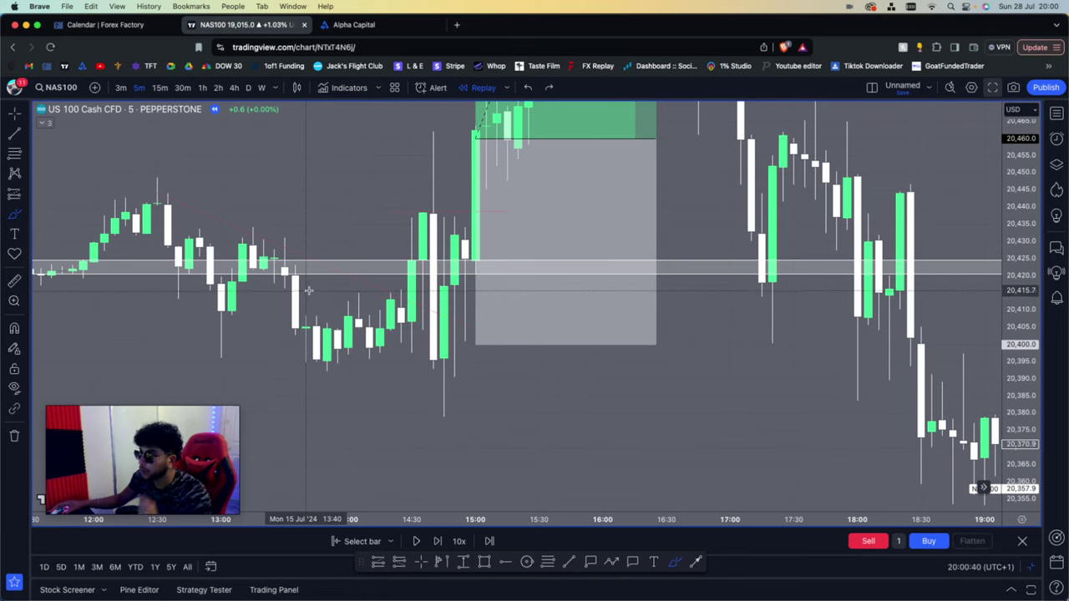
pyautogui.scroll(1, 307, 299)
pyautogui.moveTo(365, 342)
pyautogui.mouseDown()
pyautogui.moveTo(407, 142)
pyautogui.moveTo(418, 426)
pyautogui.moveTo(419, 221)
pyautogui.moveTo(440, 249)
pyautogui.moveTo(431, 250)
pyautogui.moveTo(468, 273)
pyautogui.moveTo(441, 231)
pyautogui.moveTo(449, 257)
pyautogui.mouseUp()
pyautogui.press('super+z')
pyautogui.press('super+z')
pyautogui.press('super+z')
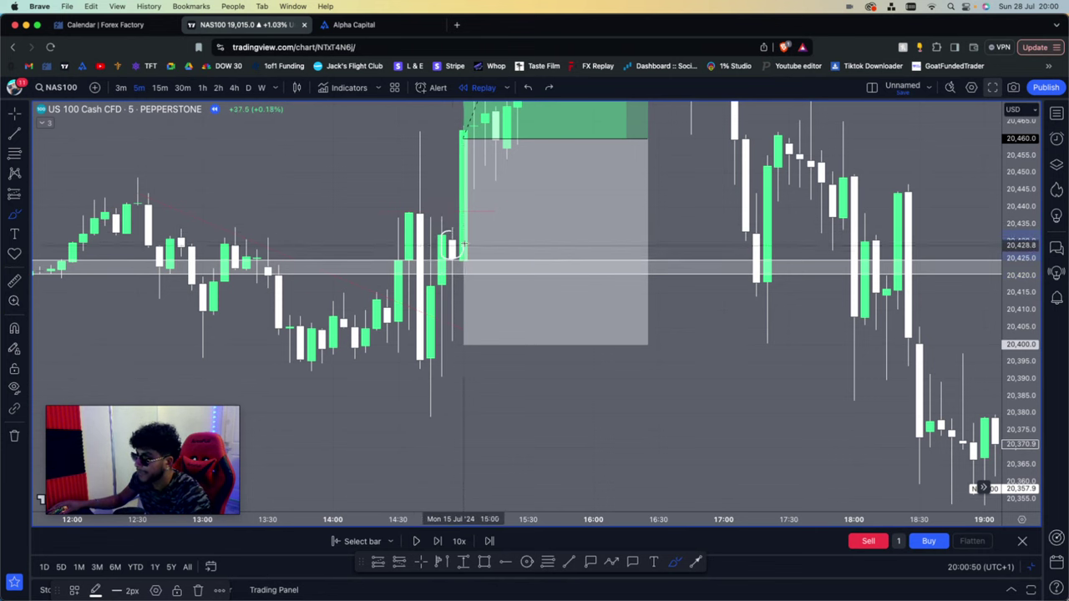
pyautogui.press('super+z')
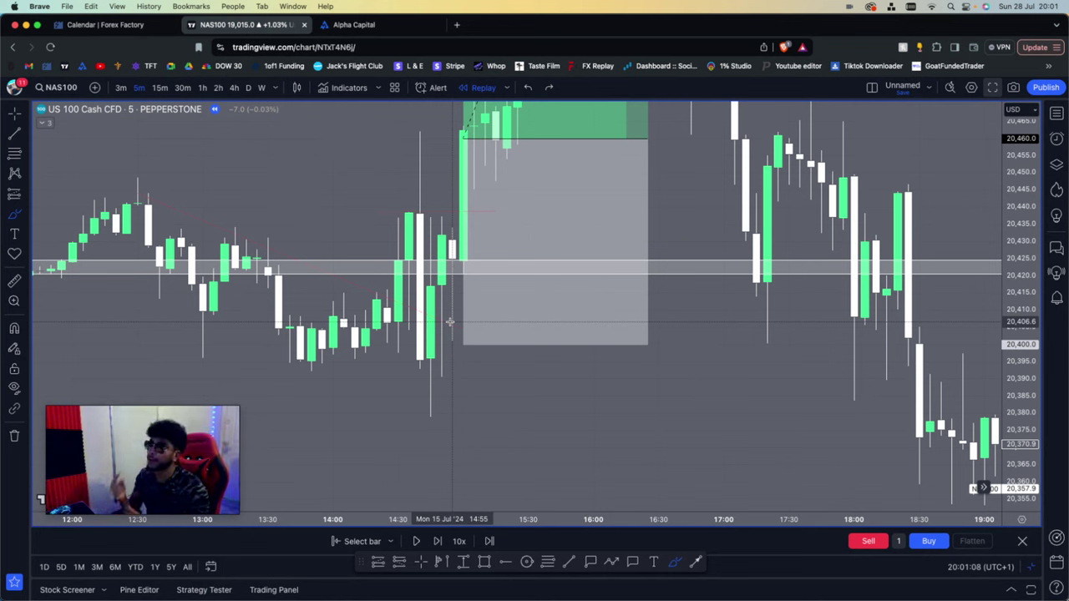
# Circle the lower wicks of the 14:50 and 14:55 candles, undo it, and brush an arc around their bodies and remove it
pyautogui.moveTo(468, 253)
pyautogui.mouseDown()
pyautogui.moveTo(417, 301)
pyautogui.moveTo(471, 265)
pyautogui.mouseUp()
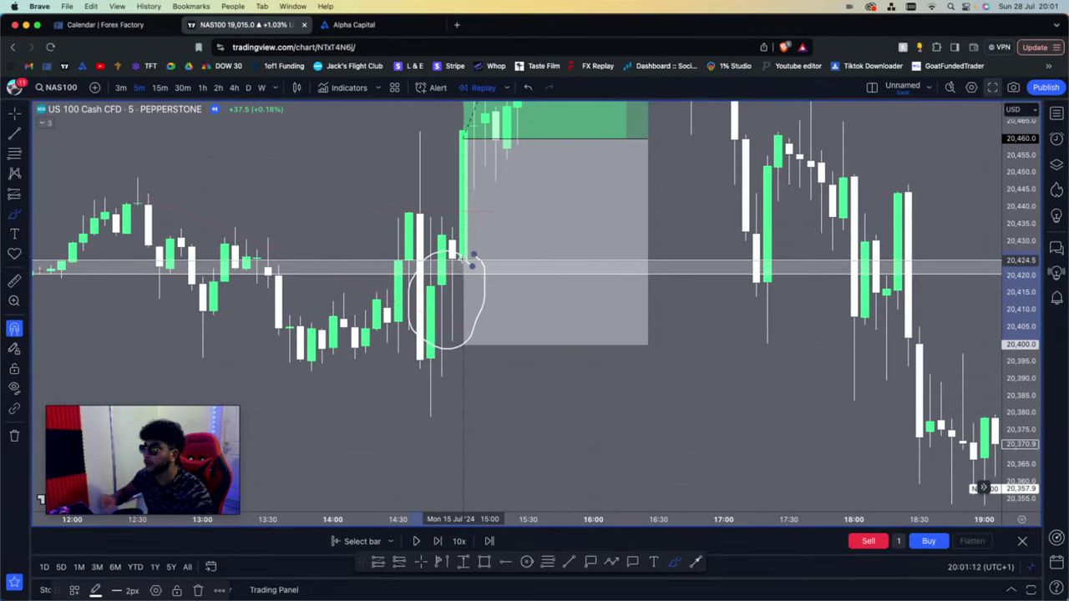
pyautogui.press('super+z')
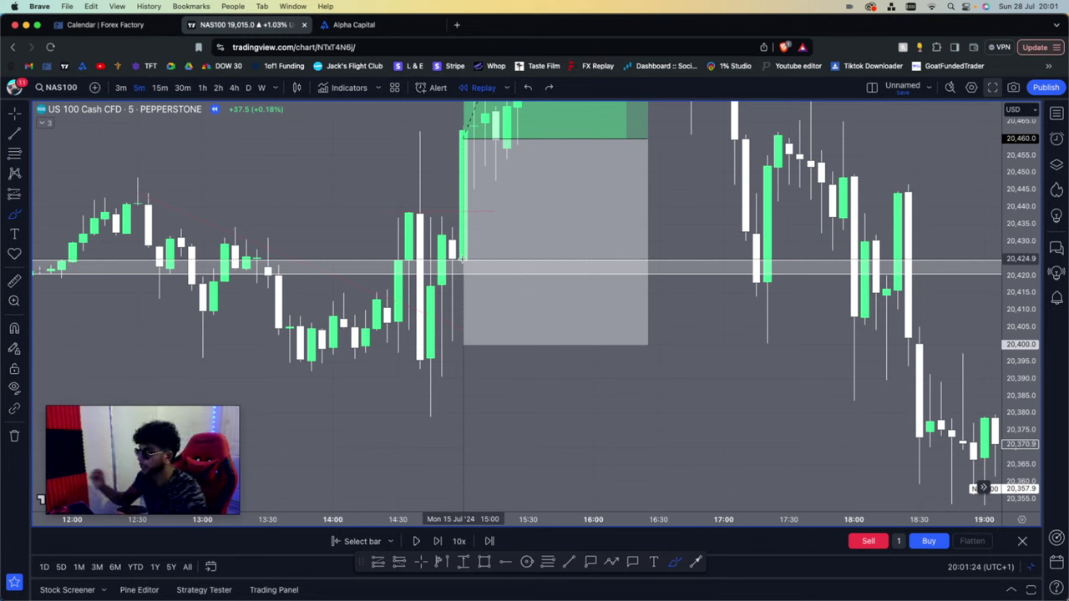
pyautogui.moveTo(461, 228); pyautogui.dragTo(464, 224)
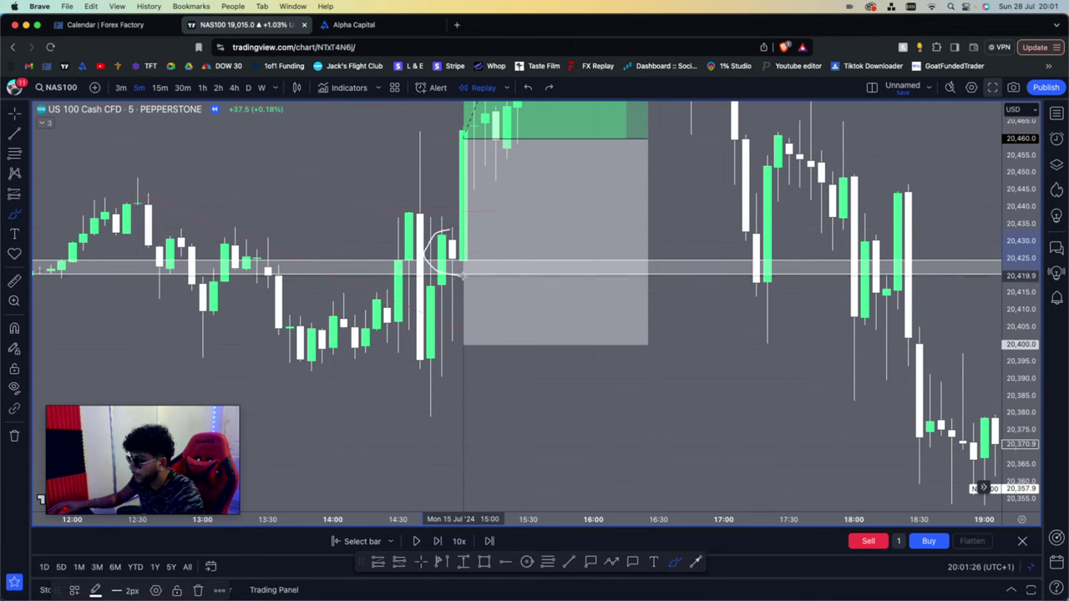
pyautogui.press('Escape')
# Draw an arrow from about 20,385 at 15:45 to the bottom of the 15:00 candle inside the zone
pyautogui.hscroll(-5, 511, 294)
pyautogui.hscroll(3, 511, 294)
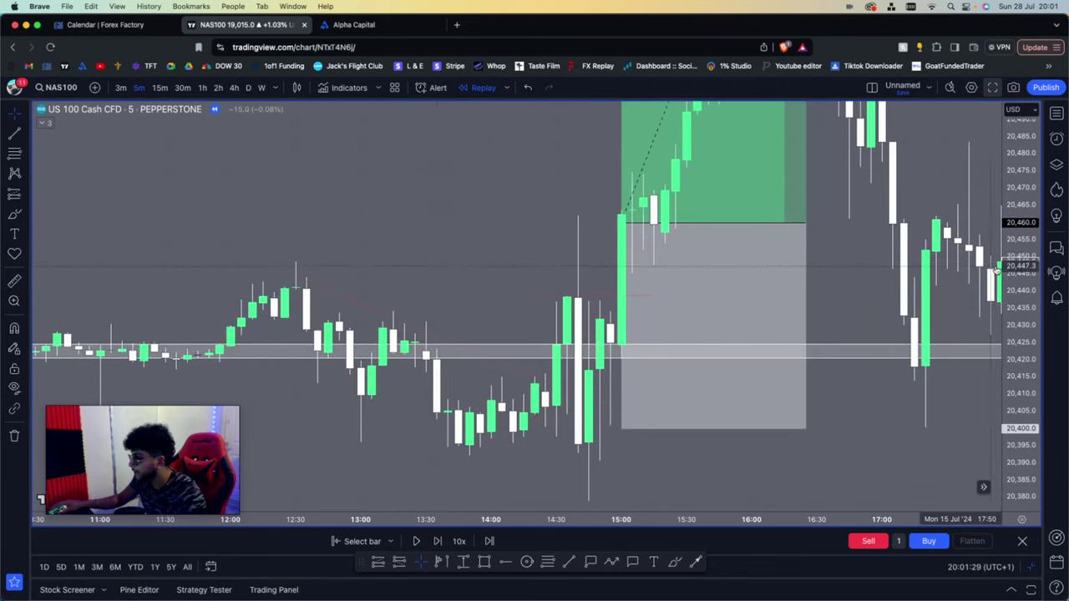
pyautogui.click(695, 562)
pyautogui.moveTo(715, 443); pyautogui.dragTo(623, 343)
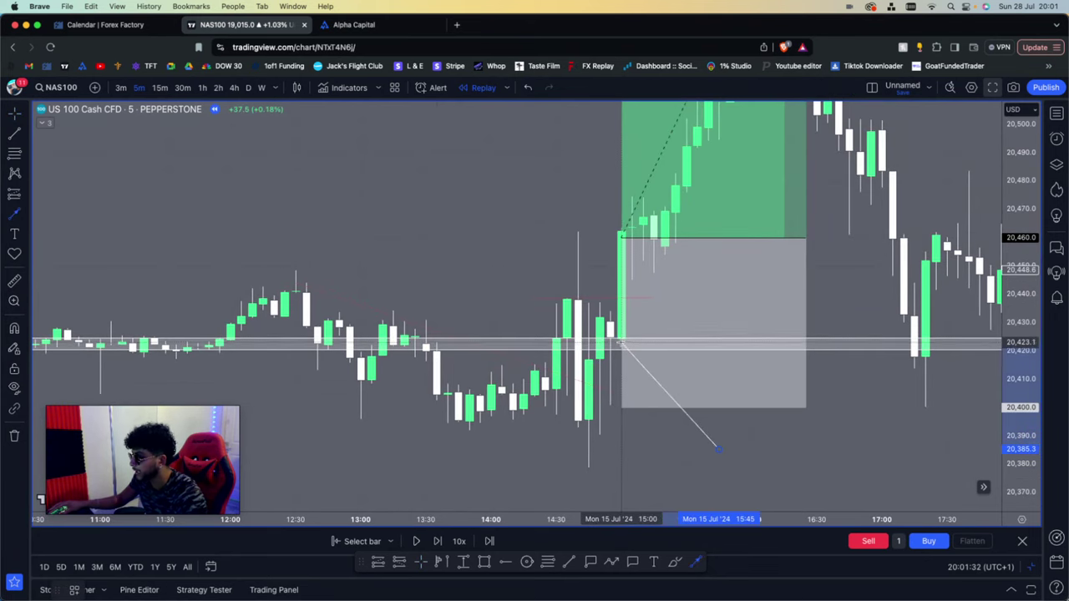
# Draw a horizontal trend line at about 20,441 from 12:15 to just after 14:00 and delete it
pyautogui.click(569, 561)
pyautogui.click(264, 291)
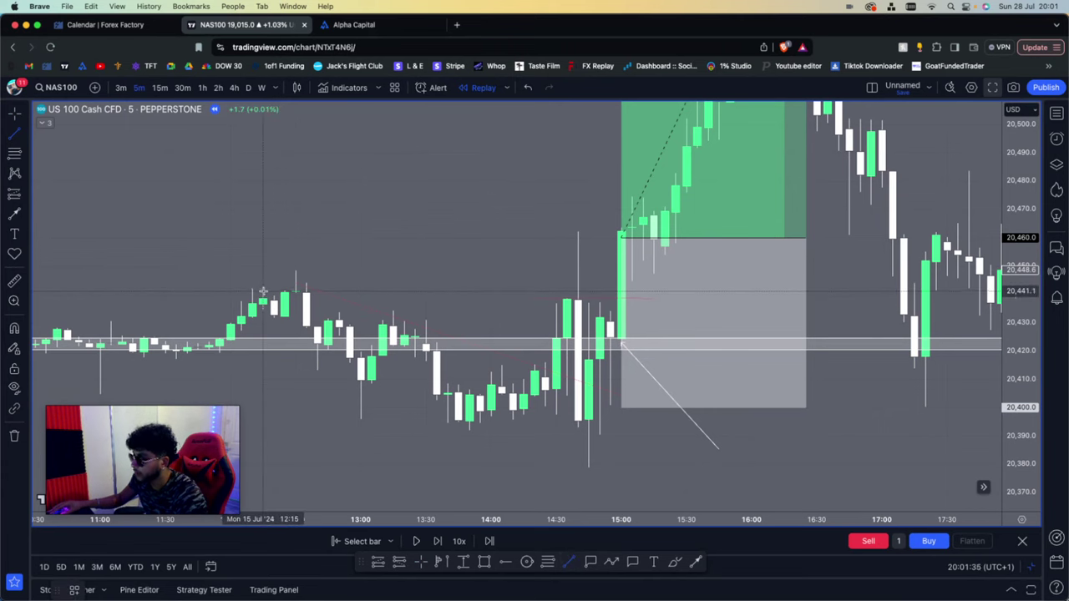
pyautogui.click(499, 293)
pyautogui.press('Delete')
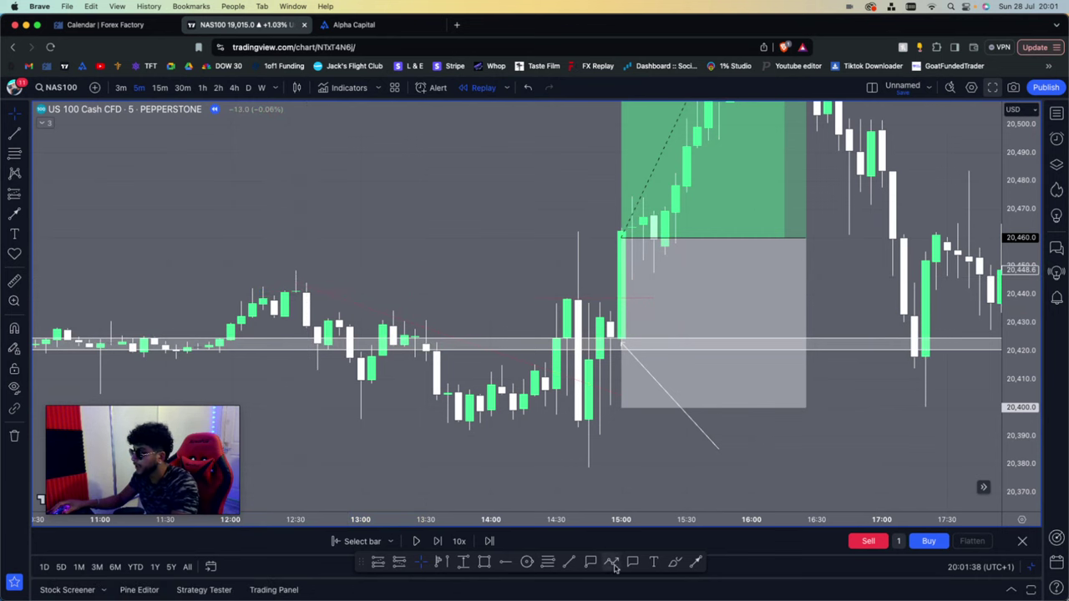
# Draw an arrow from about 20,468 at 14:20 down to the top of the 14:55 candle and delete it
pyautogui.click(696, 561)
pyautogui.click(534, 217)
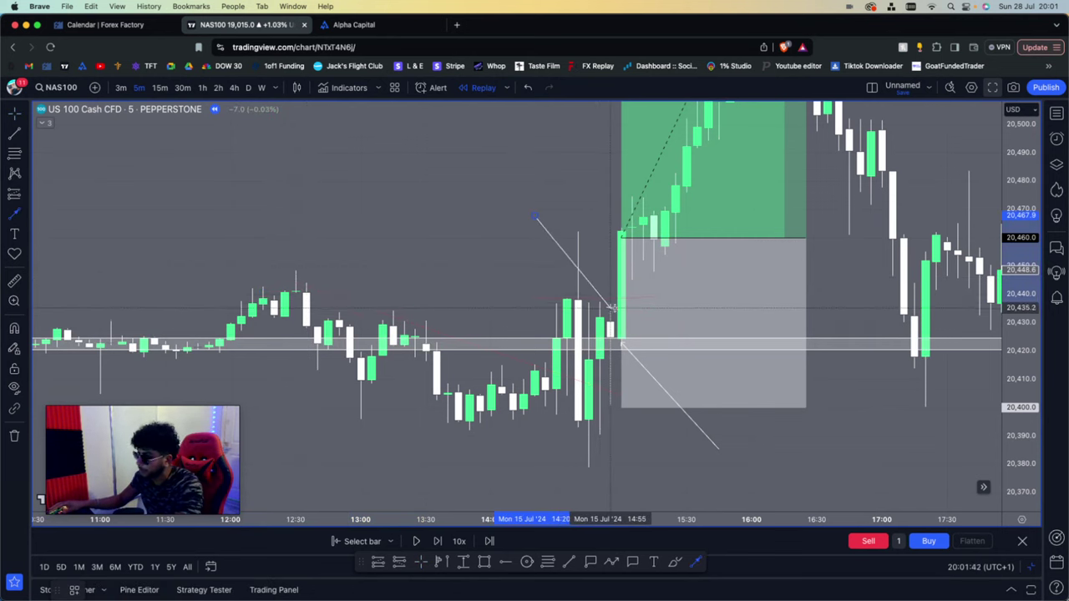
pyautogui.click(610, 308)
pyautogui.press('Delete')
# Draw a path from the 14:40 low up to the 14:50 high and back into the zone, and remove the path and the arrow
pyautogui.hscroll(5, 543, 259)
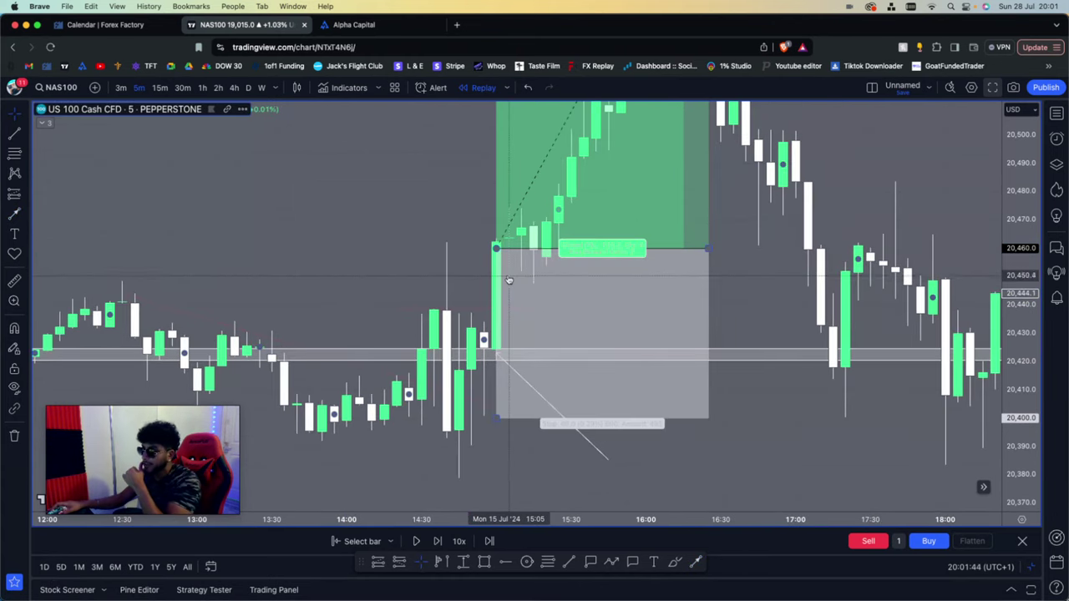
pyautogui.click(610, 561)
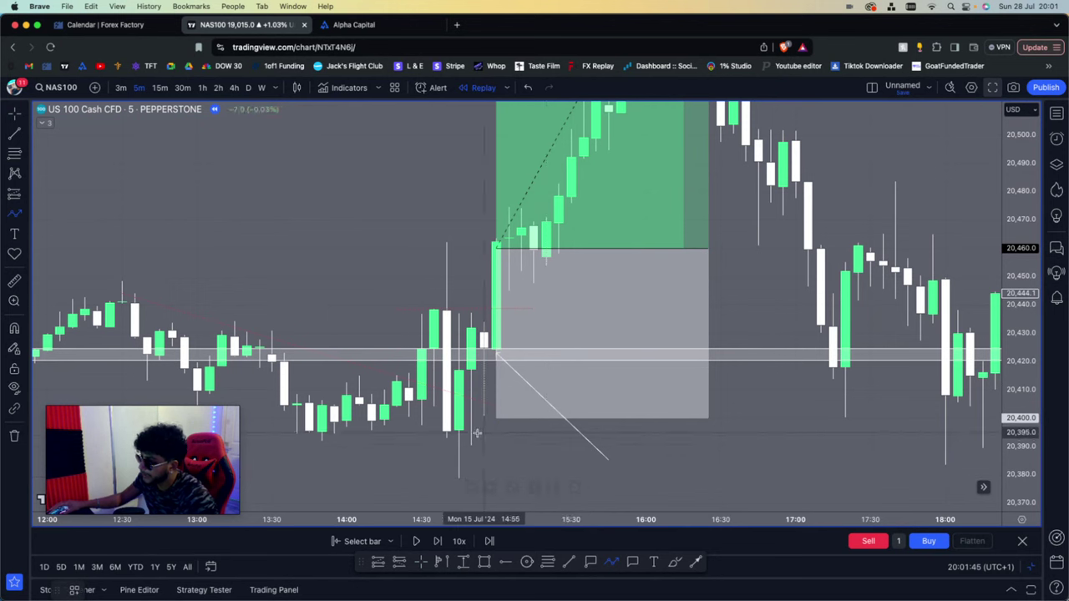
pyautogui.click(434, 434)
pyautogui.click(471, 313)
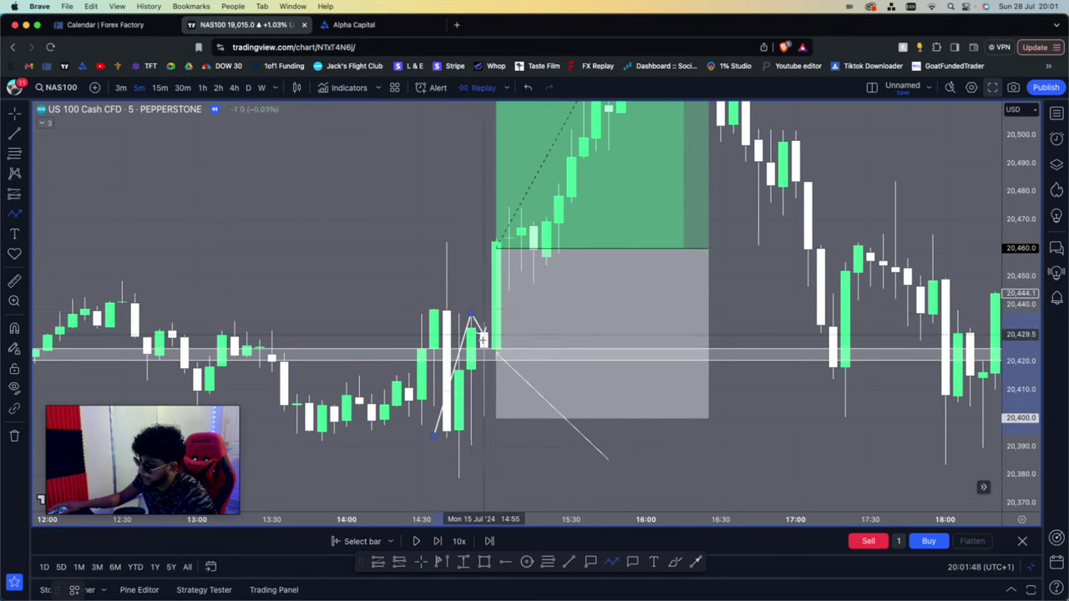
pyautogui.click(483, 361)
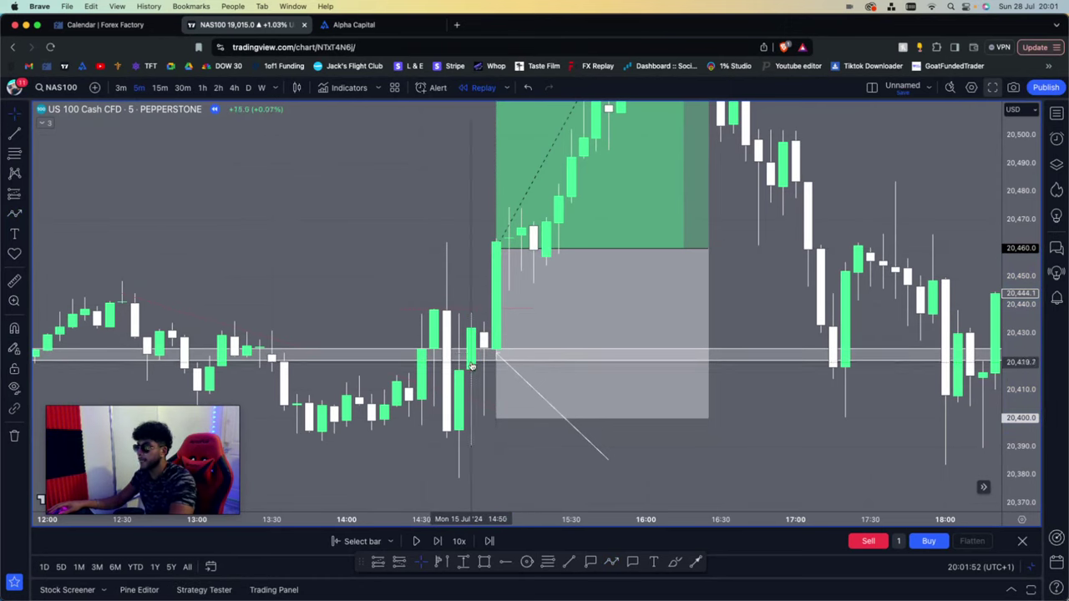
pyautogui.press('Escape')
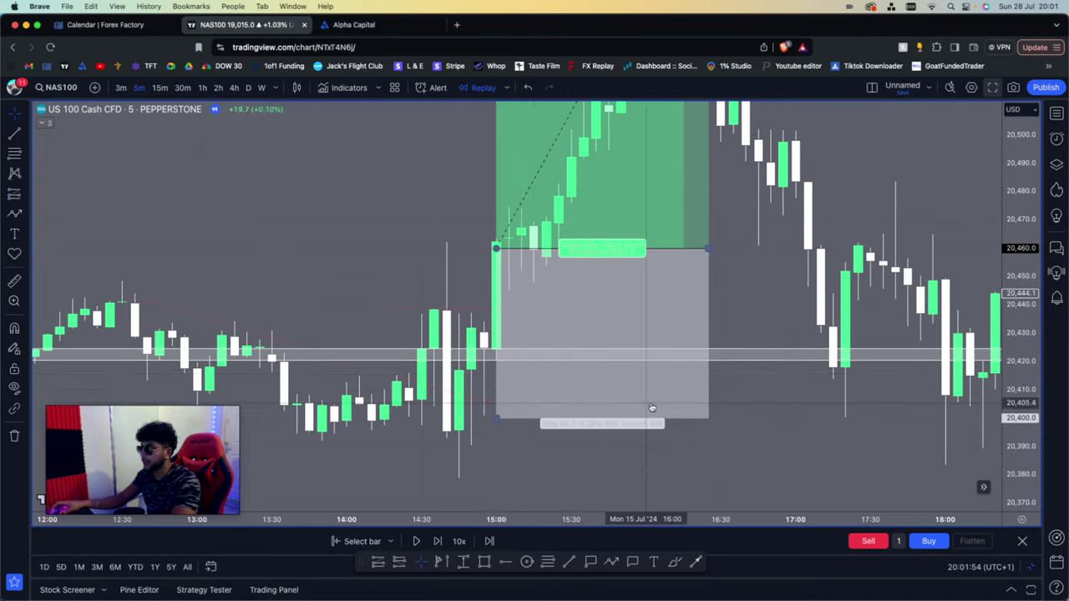
# Raise the long position's stop level to the zone's lower edge and undo the change
pyautogui.scroll(-2, 998, 309)
pyautogui.scroll(-2, 1002, 308)
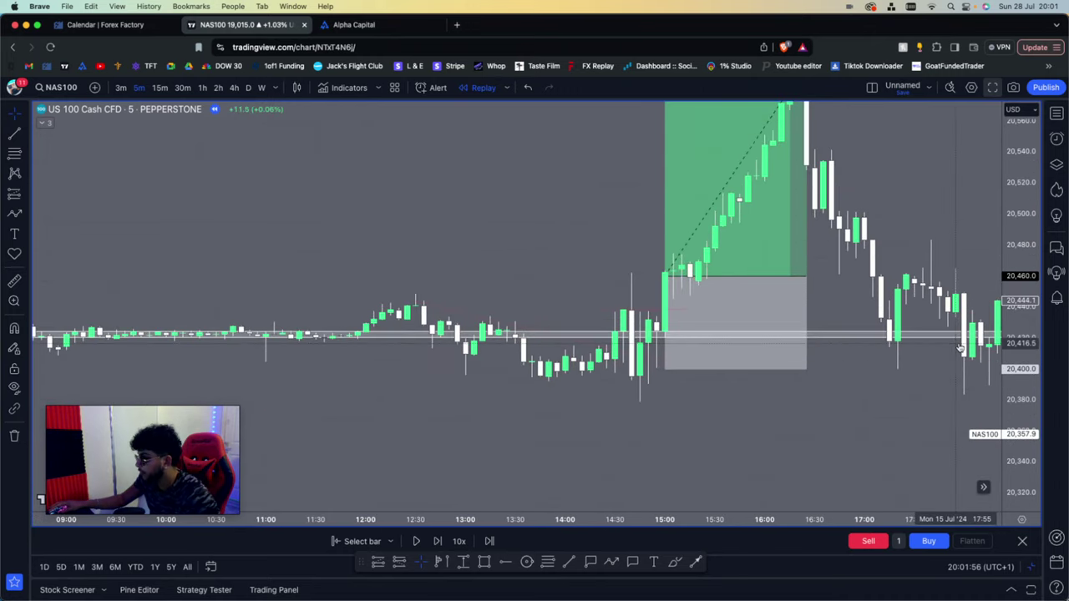
pyautogui.scroll(2, 607, 436)
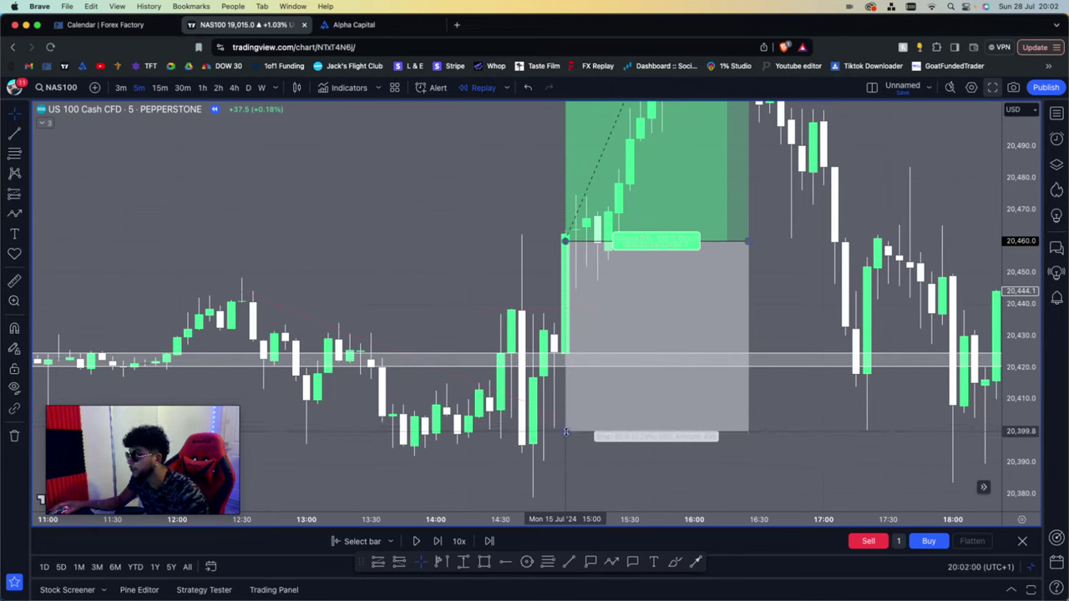
pyautogui.moveTo(565, 432); pyautogui.dragTo(565, 370)
pyautogui.press('super+z')
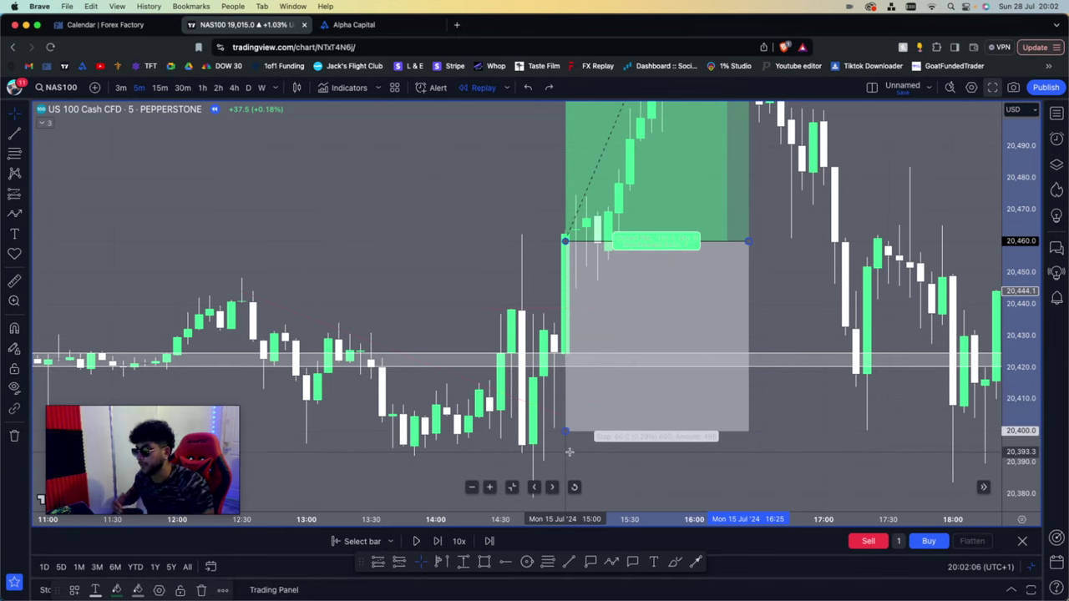
pyautogui.press('Escape')
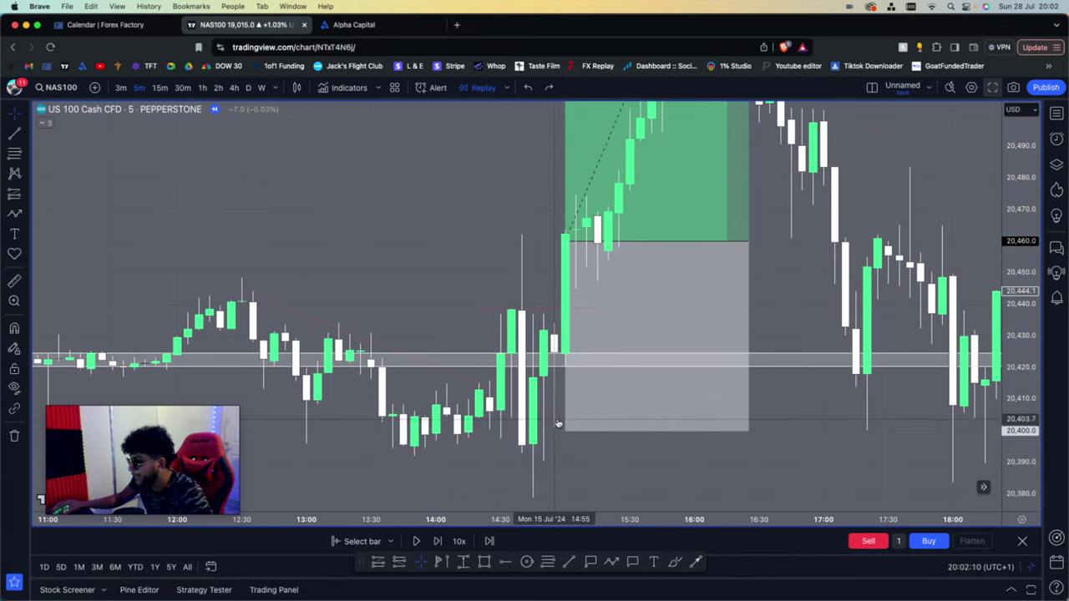
# Circle the 14:55 candle's lower wick around the 20,400 stop level with the brush and undo the circle
pyautogui.hotkey('alt', 'b')
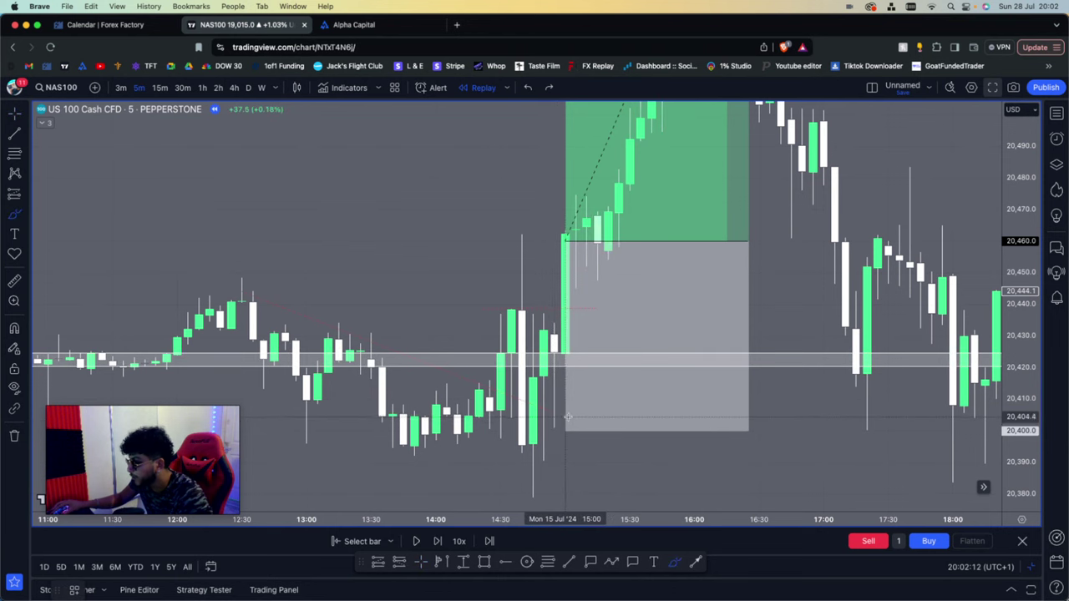
pyautogui.moveTo(565, 412); pyautogui.dragTo(558, 408)
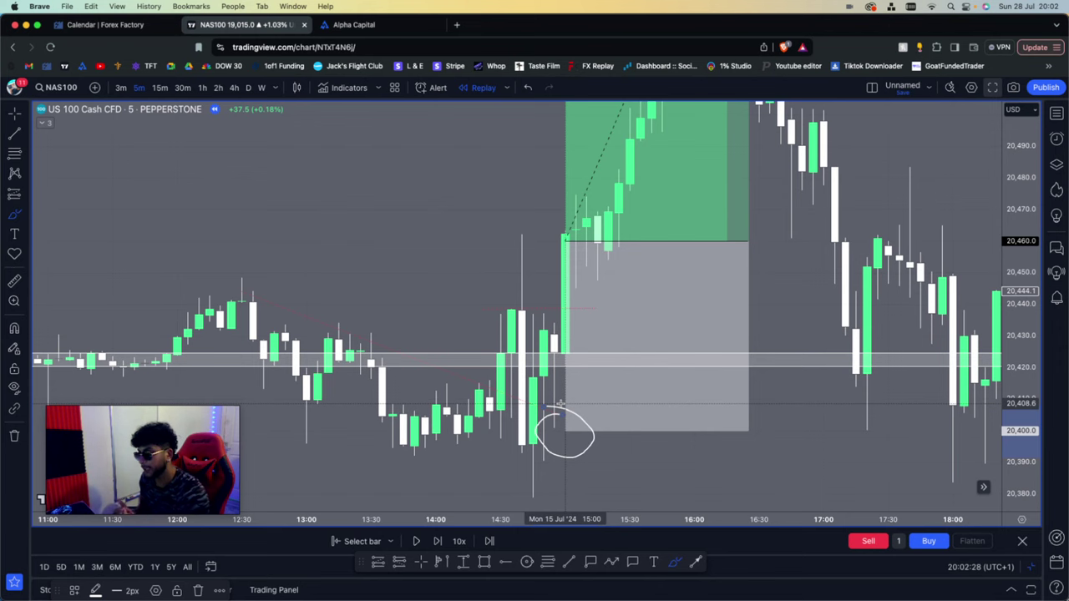
pyautogui.hotkey('ctrl', 'z')
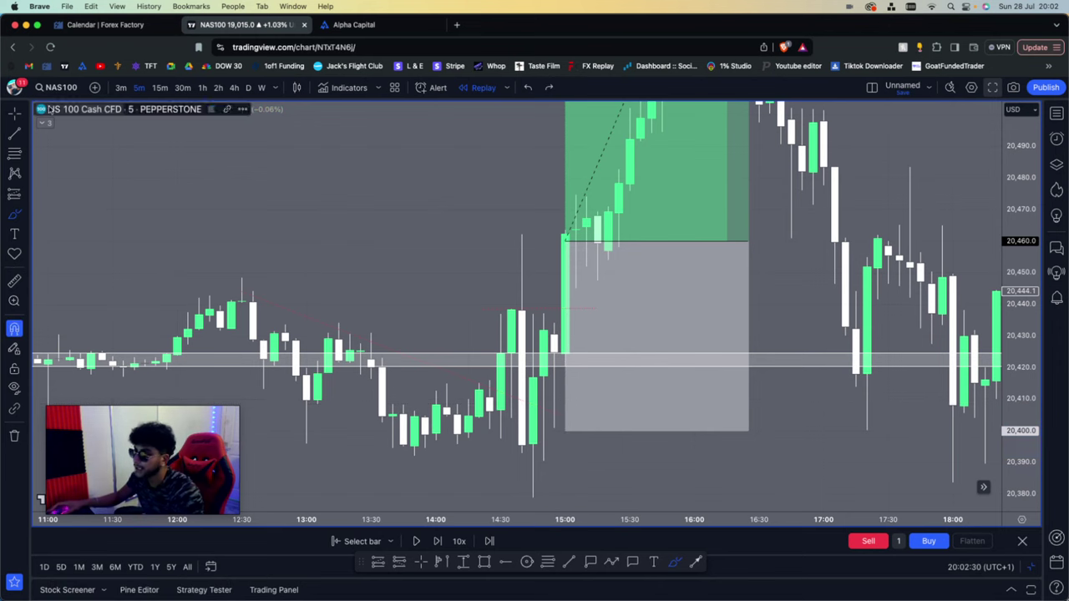
pyautogui.click(14, 113)
# Brush a line at about 20,520 with a dollar sign above the previous evening's high and a swing path through the trade, and undo all strokes
pyautogui.scroll(-3, 692, 331)
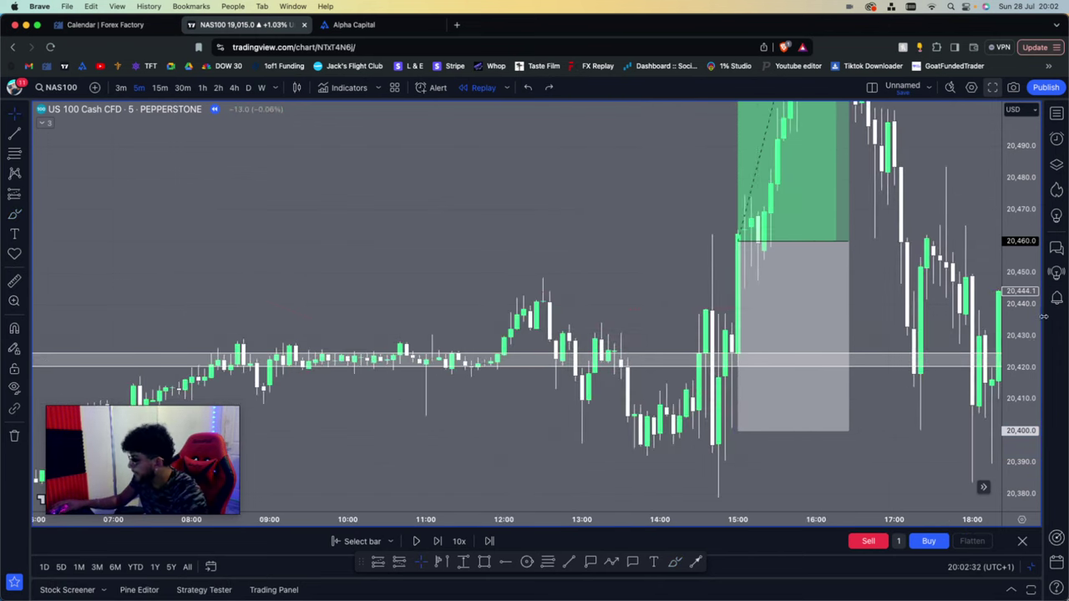
pyautogui.click(1057, 113)
pyautogui.click(1056, 112)
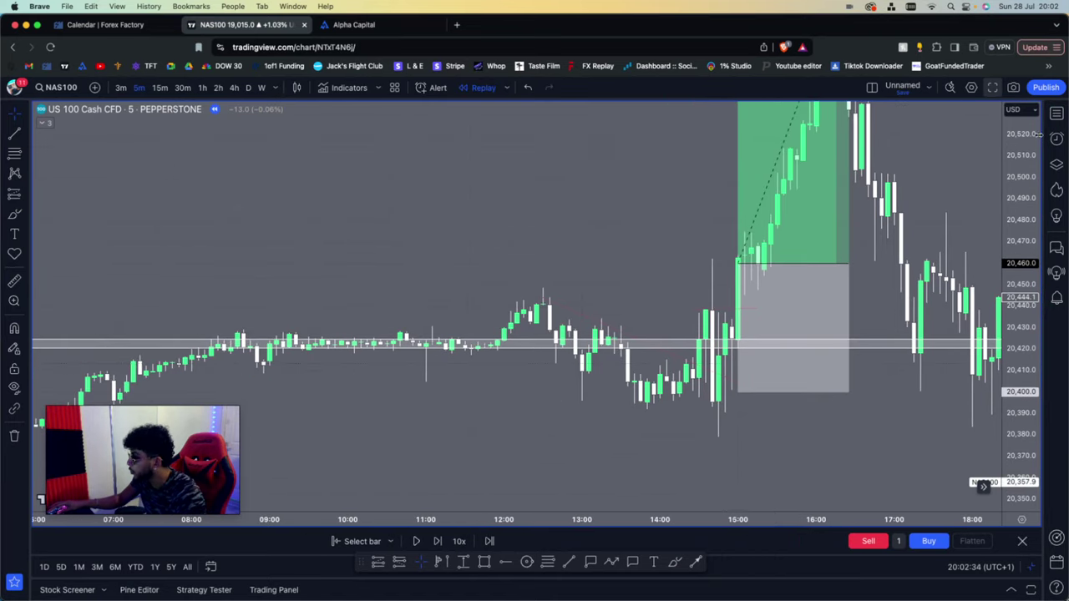
pyautogui.scroll(-2, 728, 380)
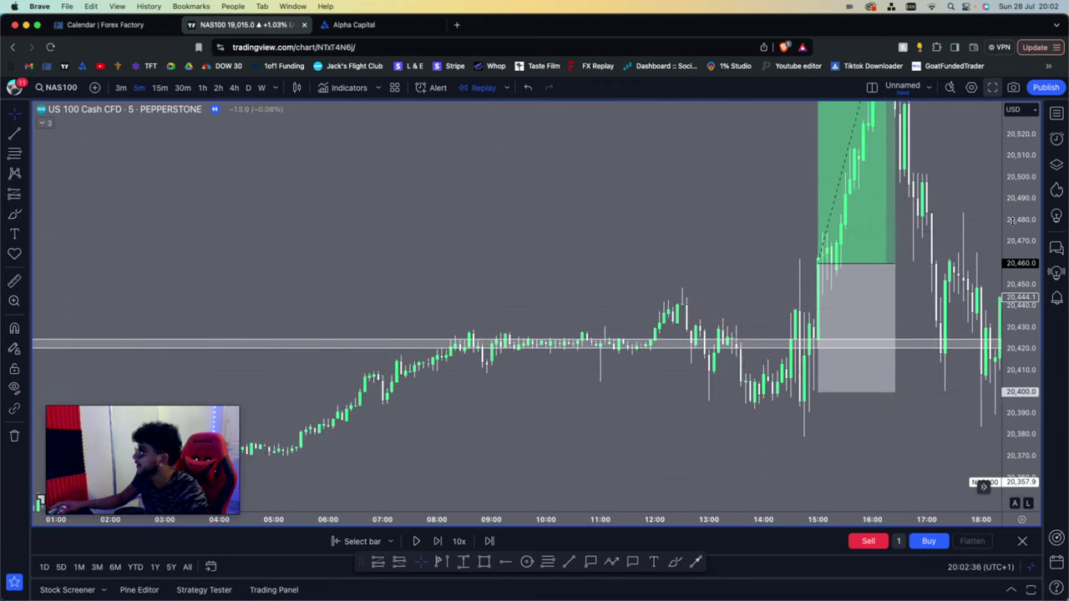
pyautogui.scroll(-2, 728, 380)
pyautogui.moveTo(601, 239); pyautogui.dragTo(485, 266)
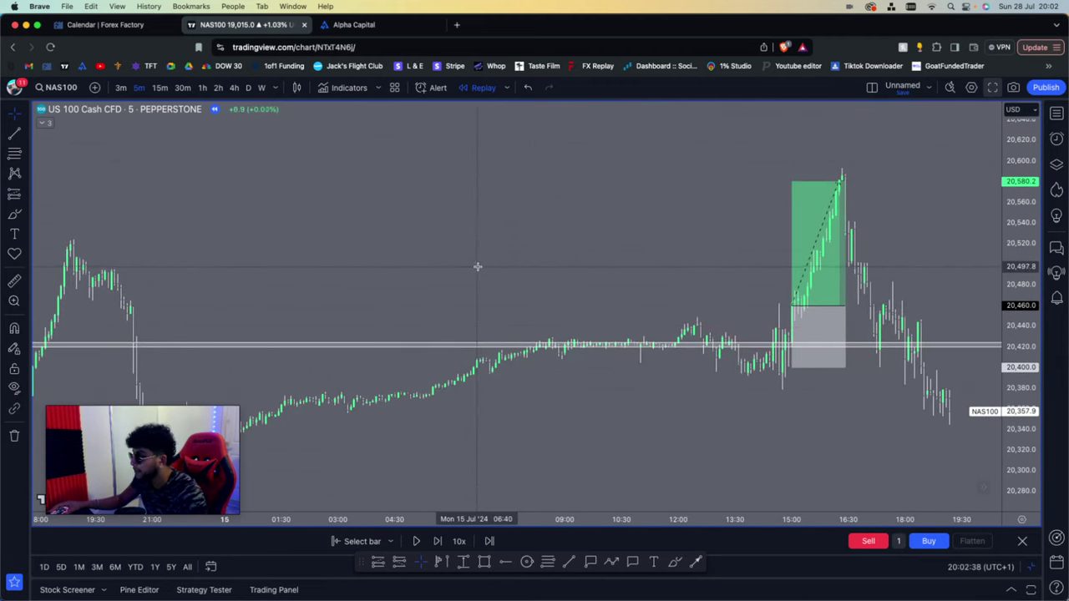
pyautogui.hscroll(-2, 324, 215)
pyautogui.click(675, 563)
pyautogui.moveTo(119, 185)
pyautogui.mouseDown()
pyautogui.moveTo(107, 237)
pyautogui.moveTo(138, 242)
pyautogui.moveTo(265, 455)
pyautogui.moveTo(644, 248)
pyautogui.moveTo(793, 388)
pyautogui.moveTo(937, 149)
pyautogui.mouseUp()
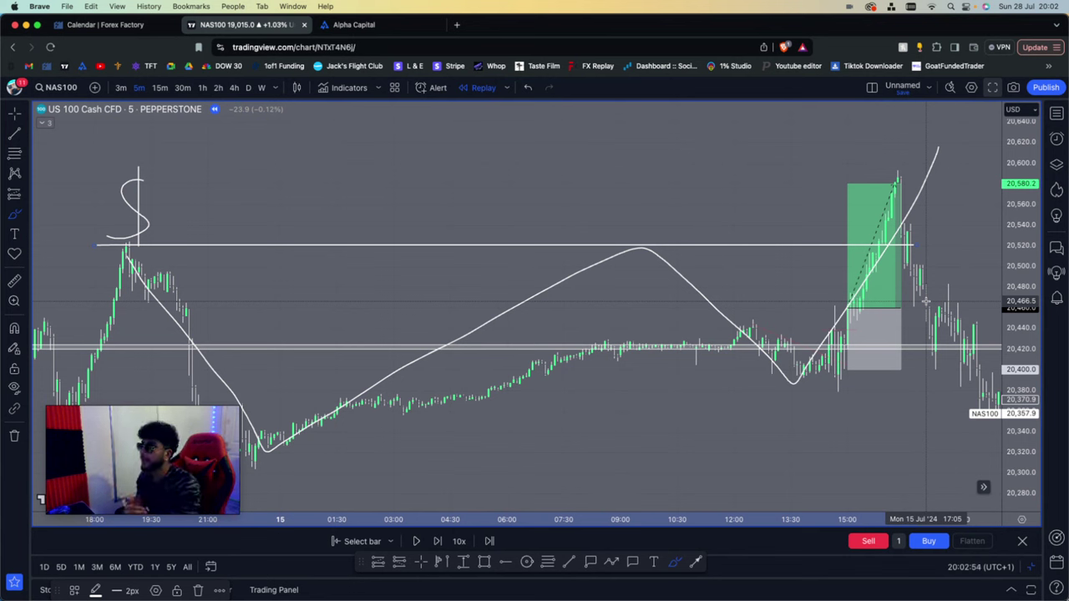
pyautogui.press('super+z')
pyautogui.press('super+z')
pyautogui.press('super+z')
pyautogui.press('super+z')
pyautogui.press('super+z')
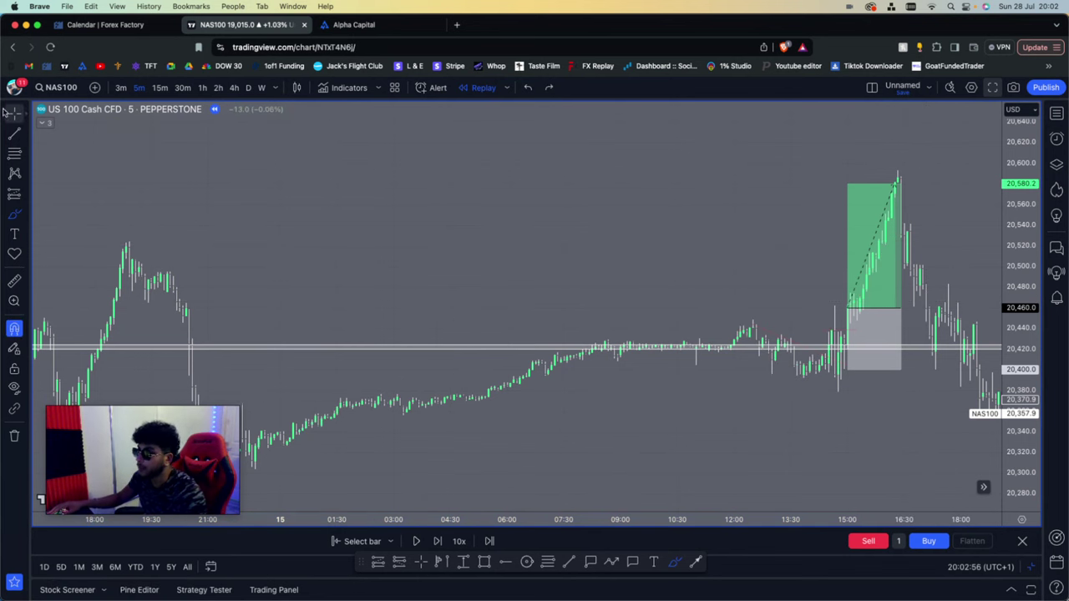
# Draw an arrow up towards the top of the long trade's move and delete it
pyautogui.scroll(5, 716, 328)
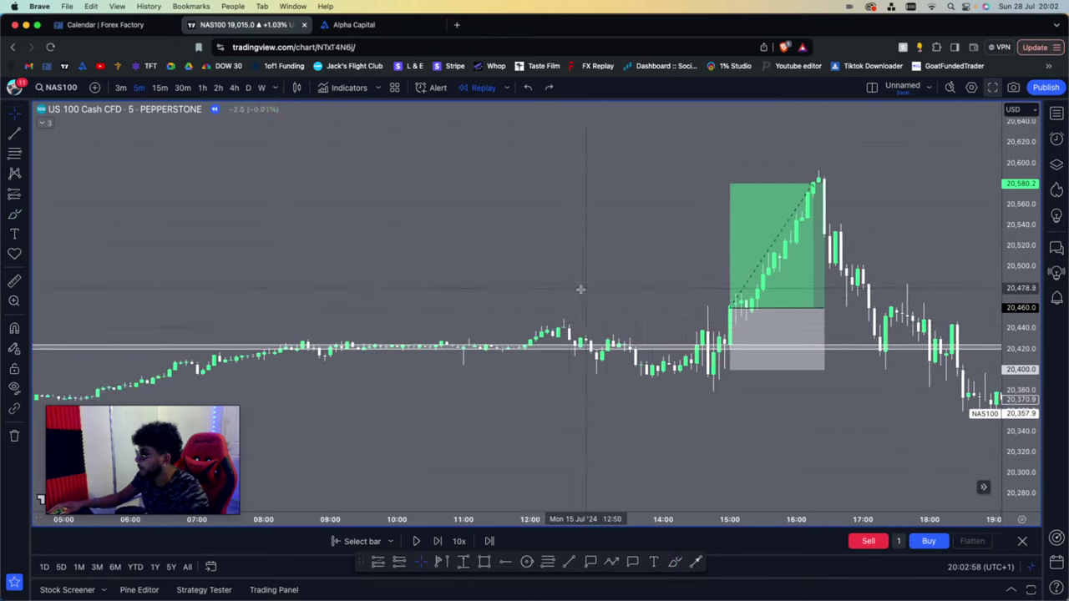
pyautogui.scroll(3, 754, 310)
pyautogui.click(695, 561)
pyautogui.moveTo(747, 402)
pyautogui.mouseDown()
pyautogui.moveTo(532, 380)
pyautogui.moveTo(504, 365)
pyautogui.moveTo(596, 133)
pyautogui.moveTo(601, 150)
pyautogui.mouseUp()
pyautogui.press('BackSpace')
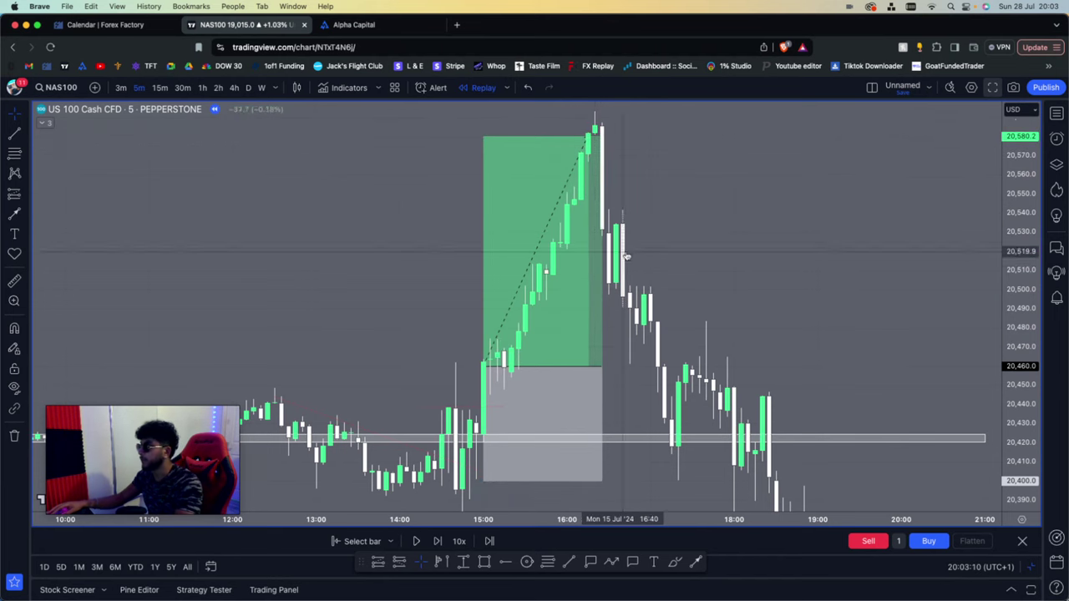
pyautogui.hotkey('shift', 'Right')
pyautogui.hotkey('shift', 'Right')
pyautogui.hotkey('shift', 'Right')
pyautogui.hotkey('shift', 'Right')
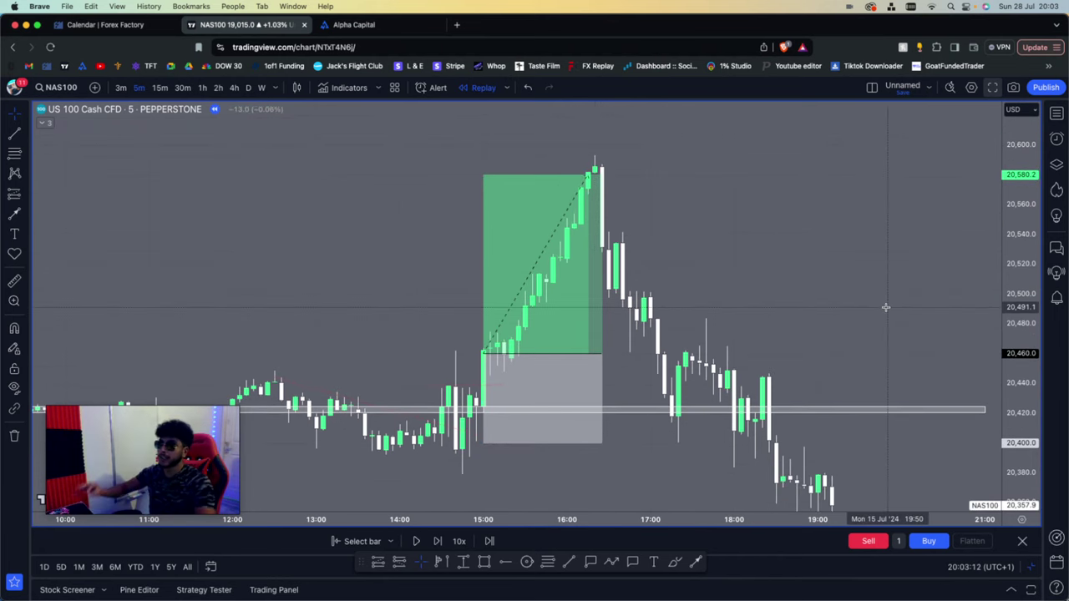